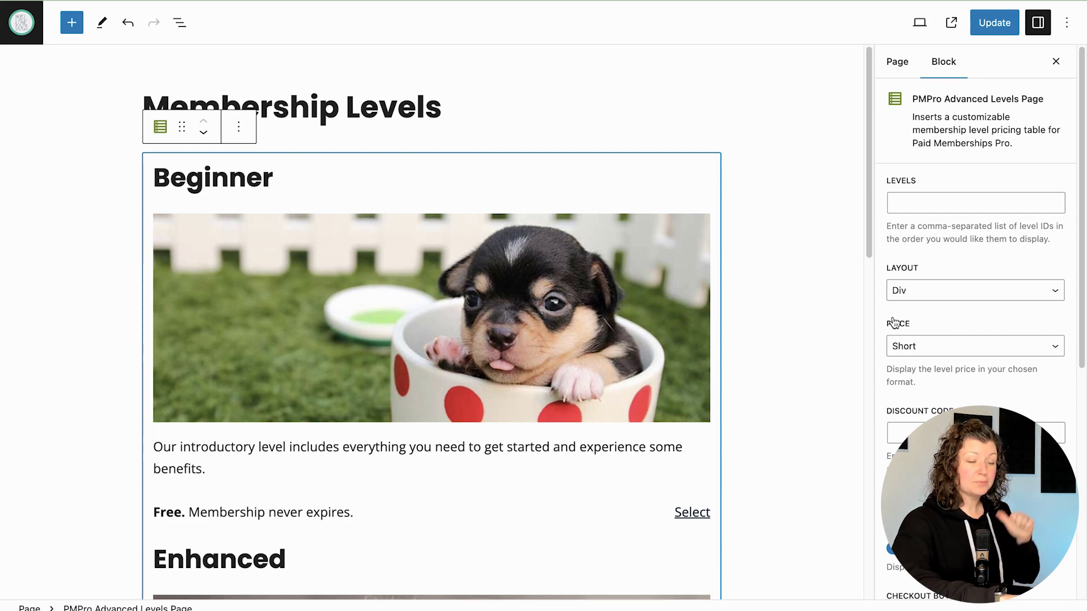
Step: Set the Advanced Levels block's layout to 3 Columns and order its levels as 1,3,2
click(937, 291)
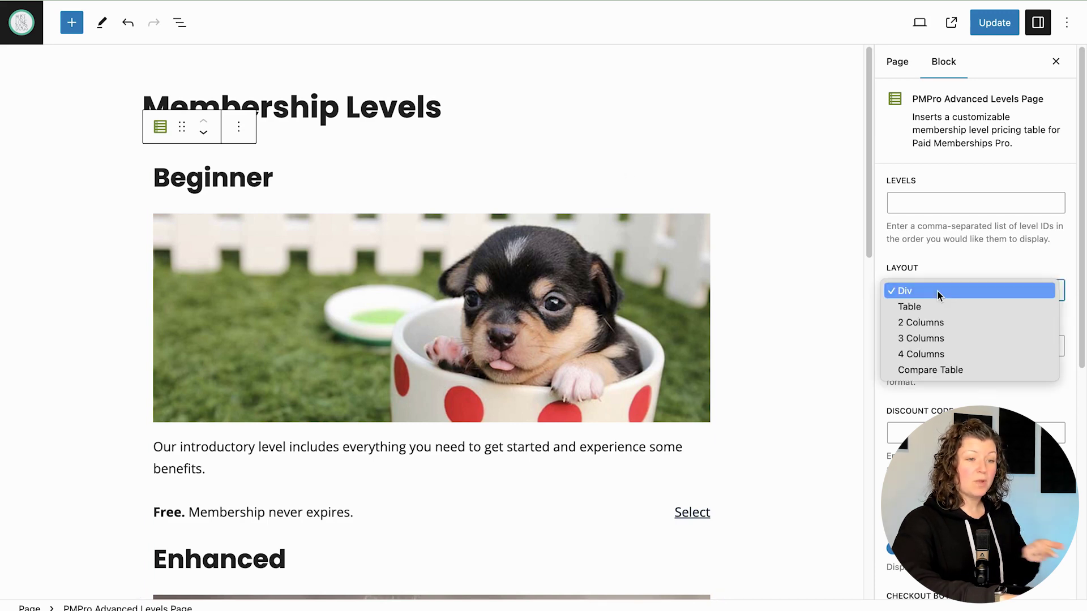
click(929, 341)
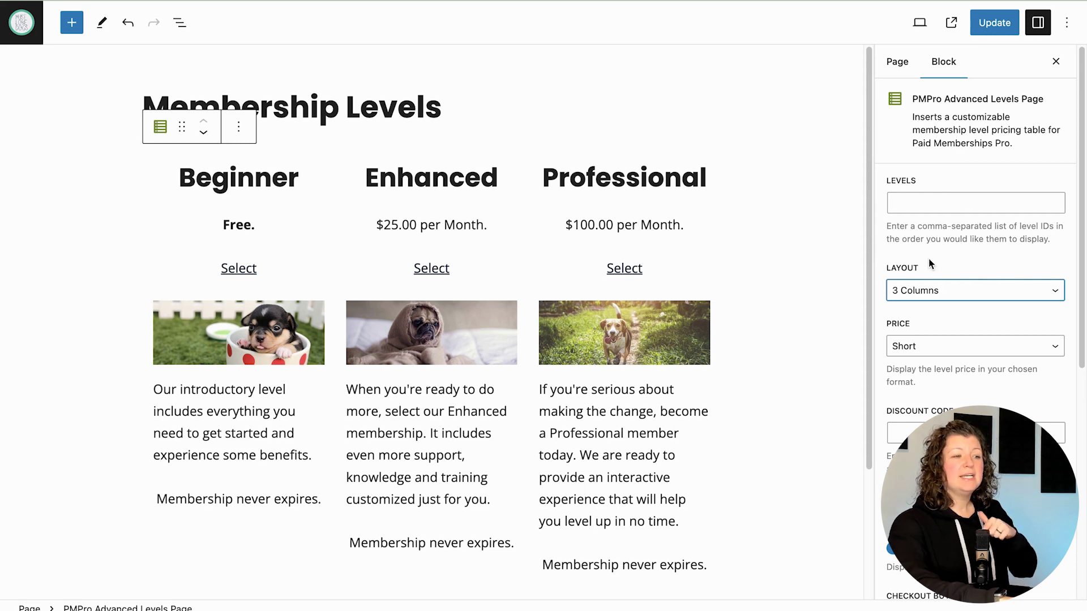
click(906, 200)
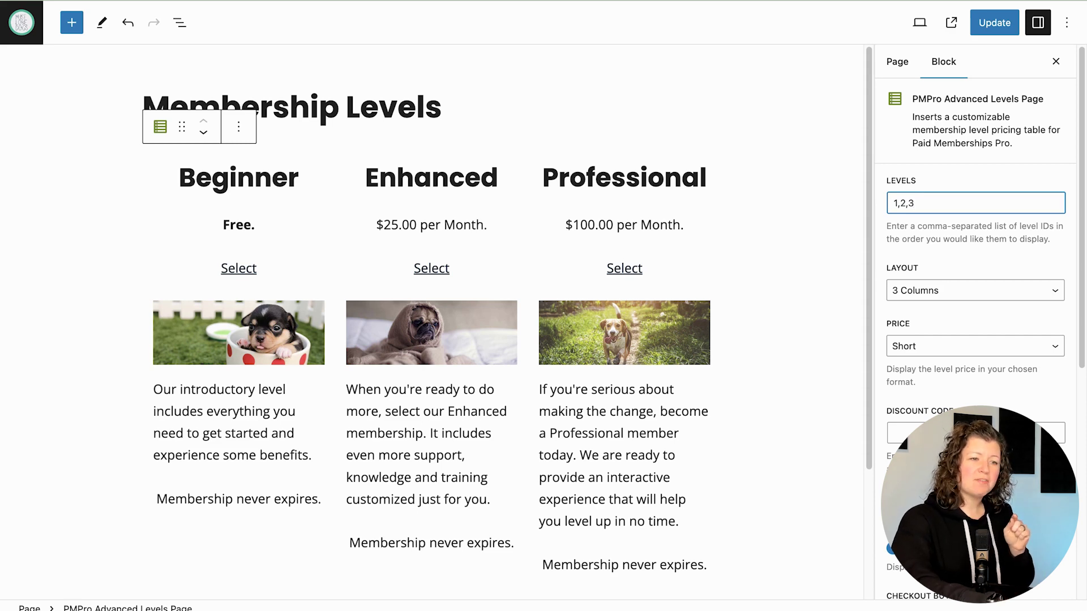
text(1,3)
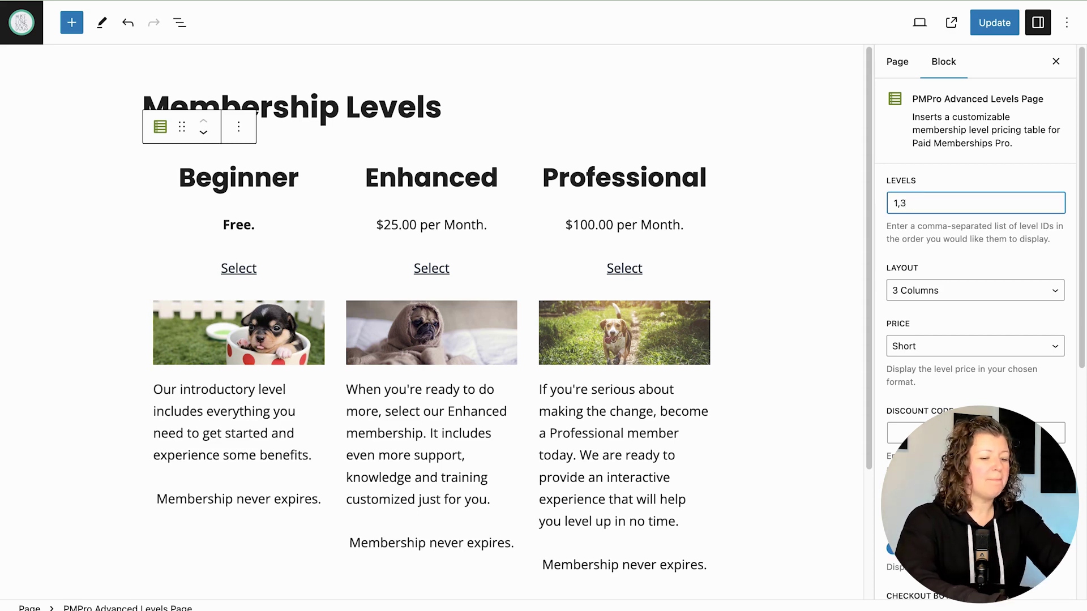
text(,2)
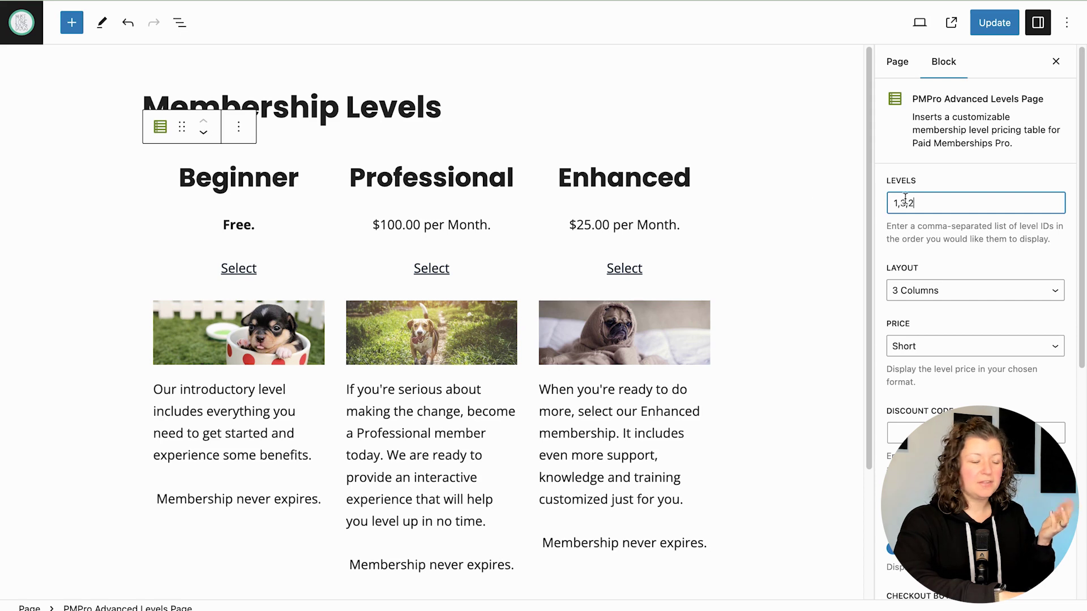
Step: Insert a Group block with the single-container layout directly below the Membership Levels page title
click(475, 109)
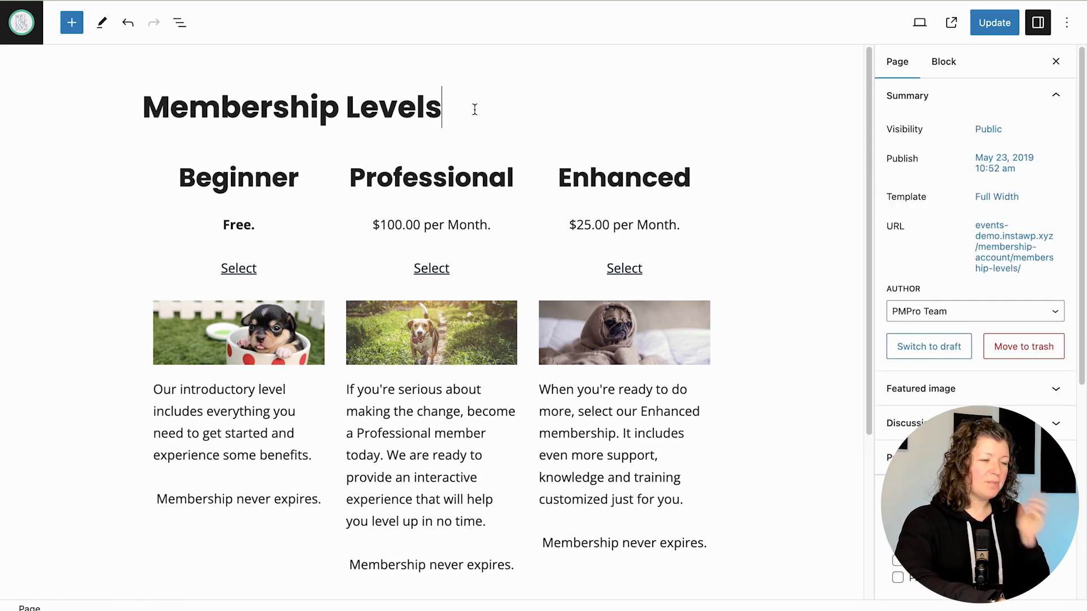
key(Return)
text(/gro)
key(Return)
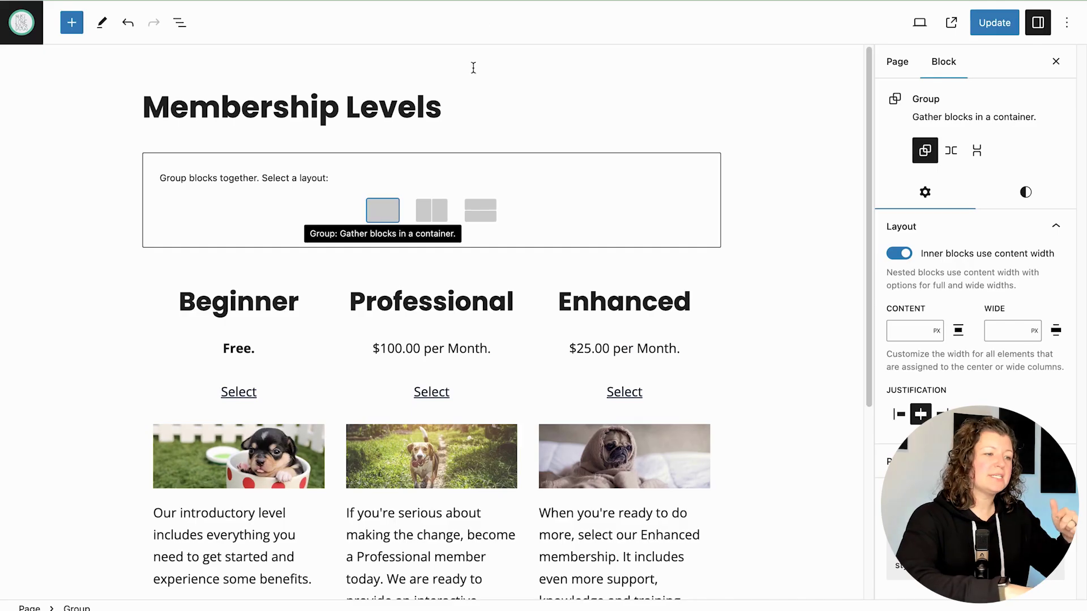
click(382, 210)
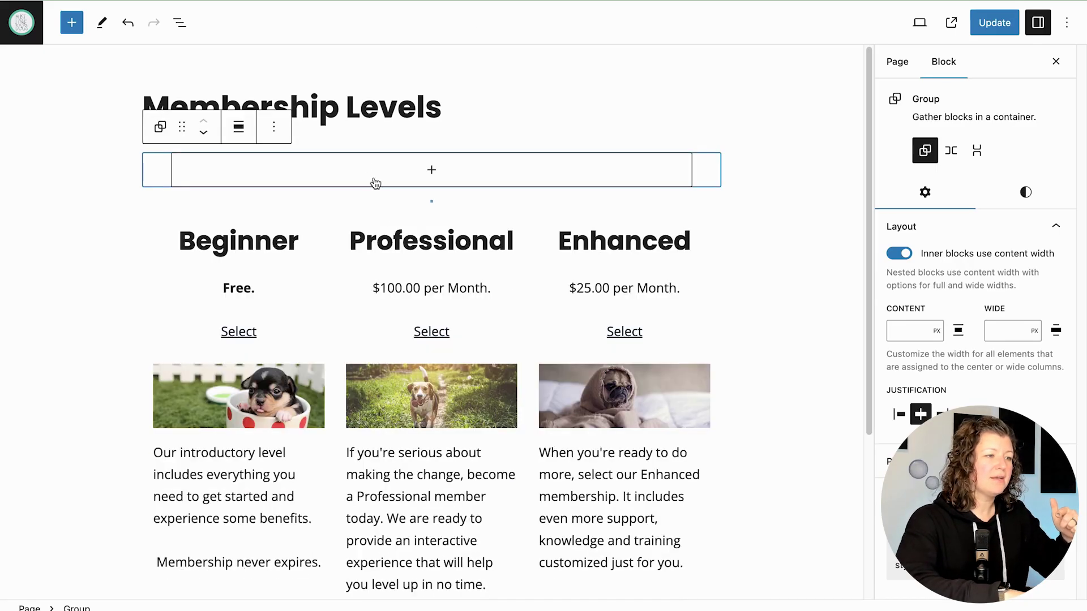
Step: Make the group full width with content-width limiting off for inner blocks, and move the Advanced Levels block into it
click(238, 126)
click(269, 212)
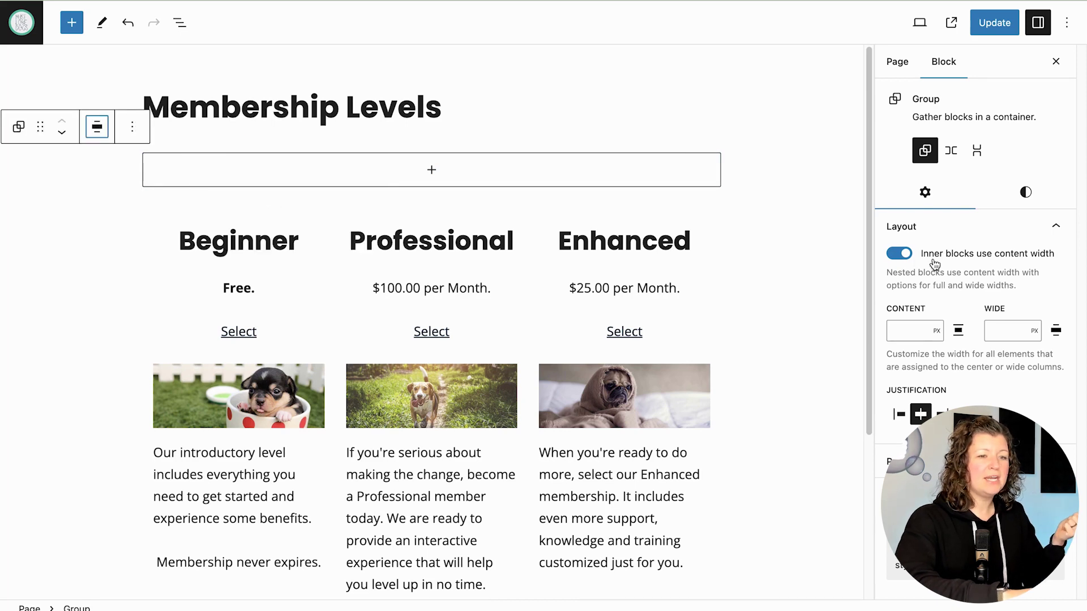
click(903, 254)
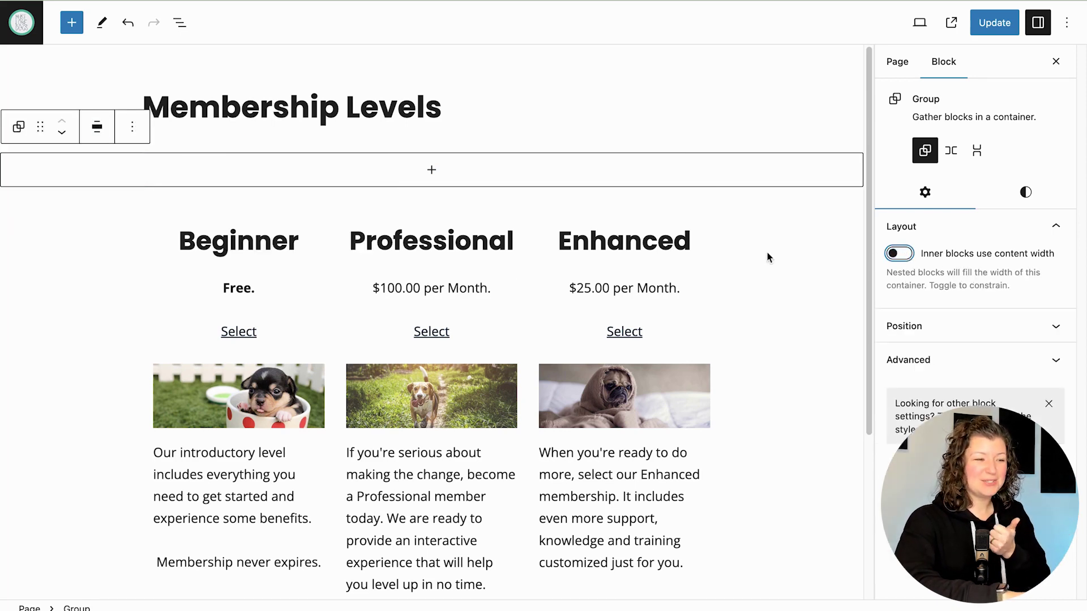
click(469, 253)
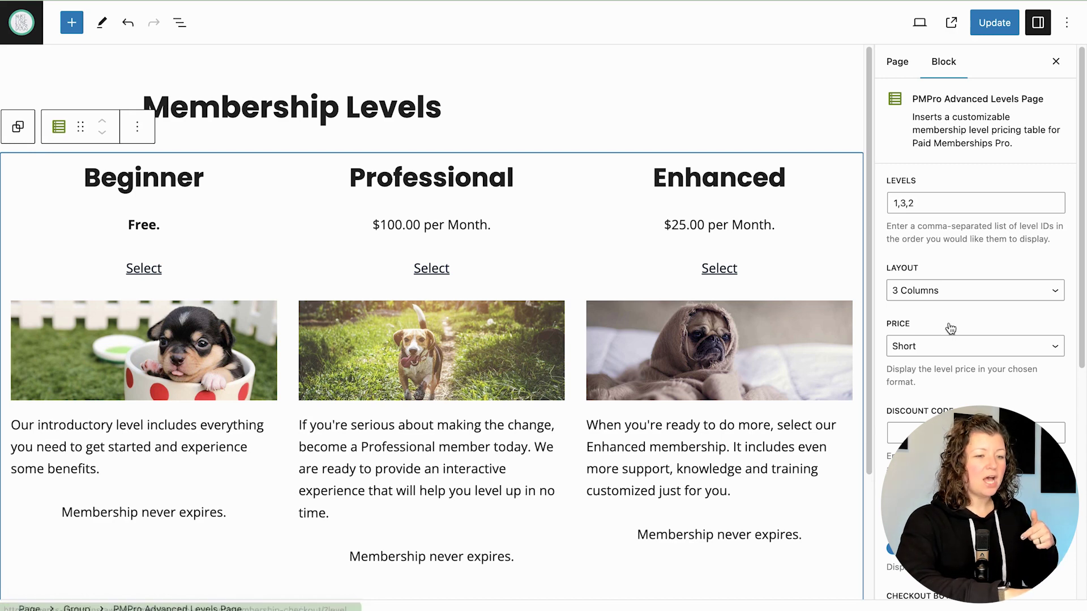
Step: Turn off Level Expiration in the Advanced Levels block, keeping Level Description on
scroll(973, 328, down, 2)
scroll(974, 328, down, 5)
click(902, 237)
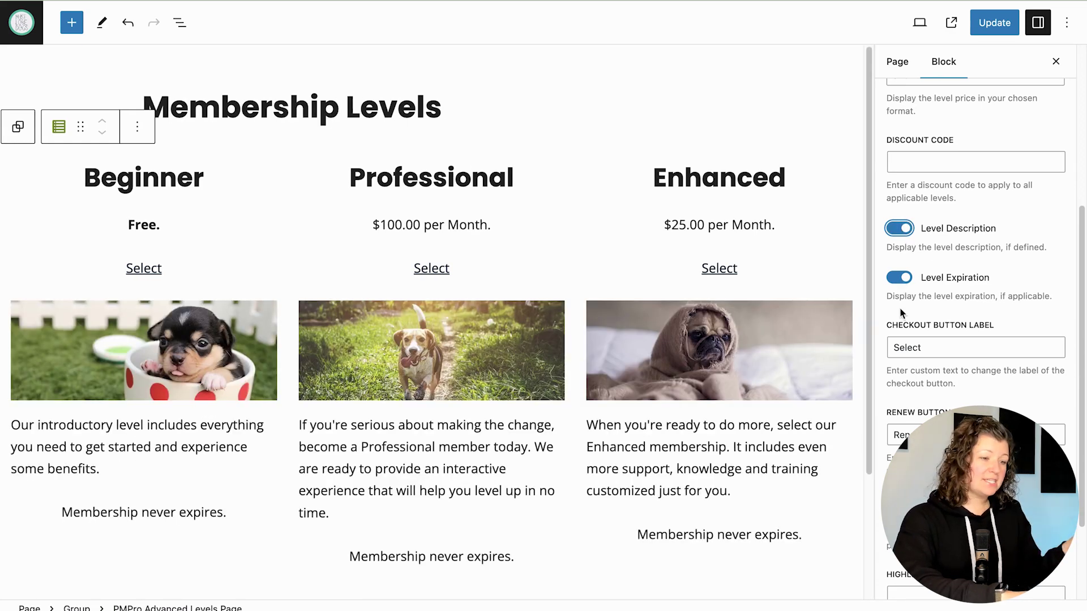
scroll(732, 320, down, 3)
click(900, 278)
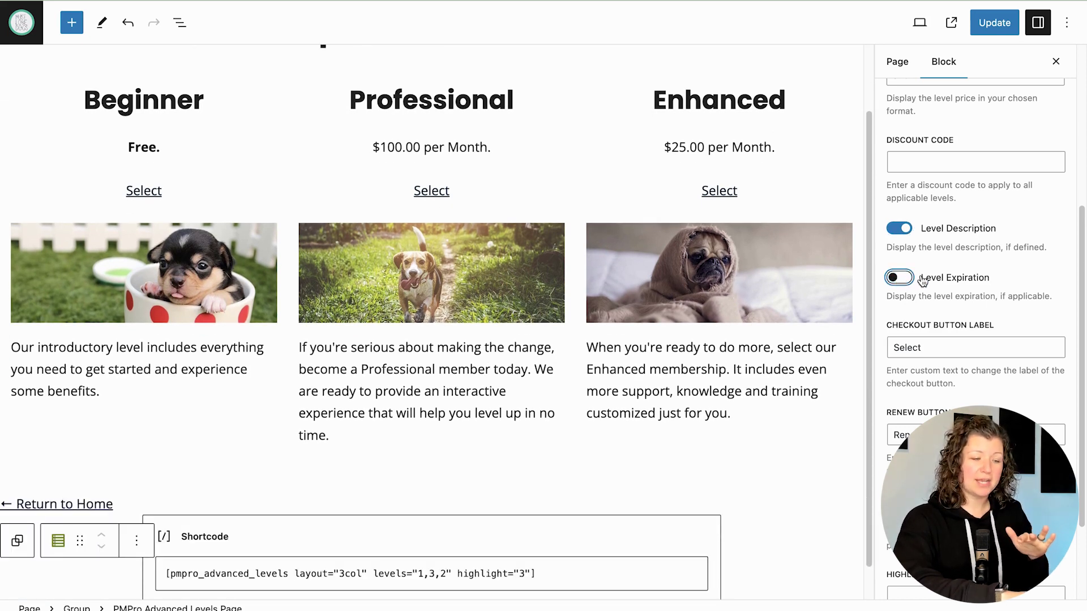
Step: Change the checkout button label of the Advanced Levels block to "Buy Now"
scroll(928, 283, down, 2)
click(935, 299)
double_click(934, 300)
text(Buy Now)
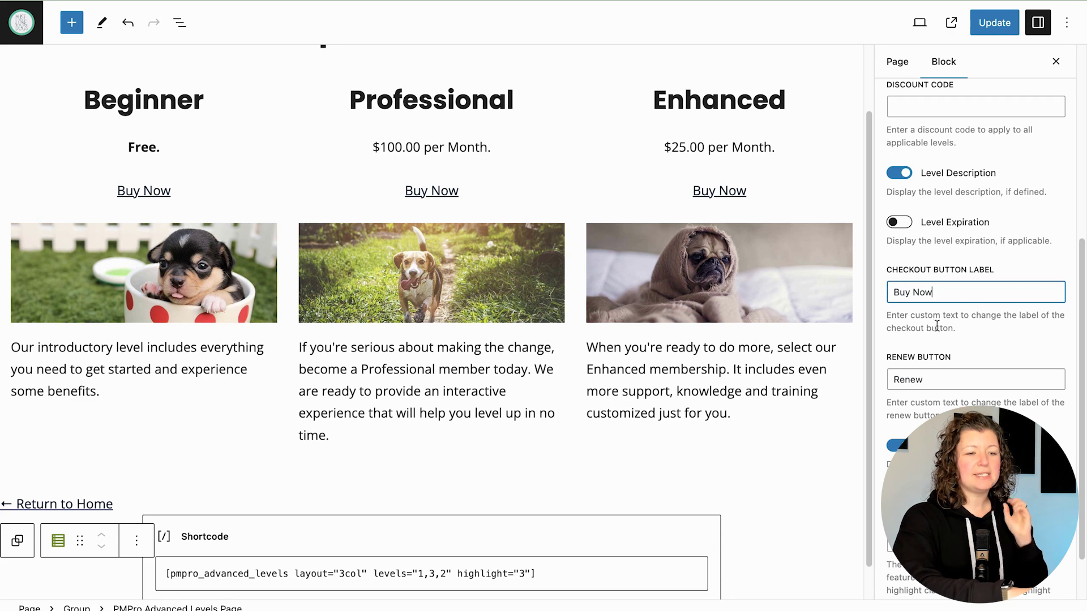
Step: Turn off the Back Link below the membership levels
scroll(936, 326, down, 3)
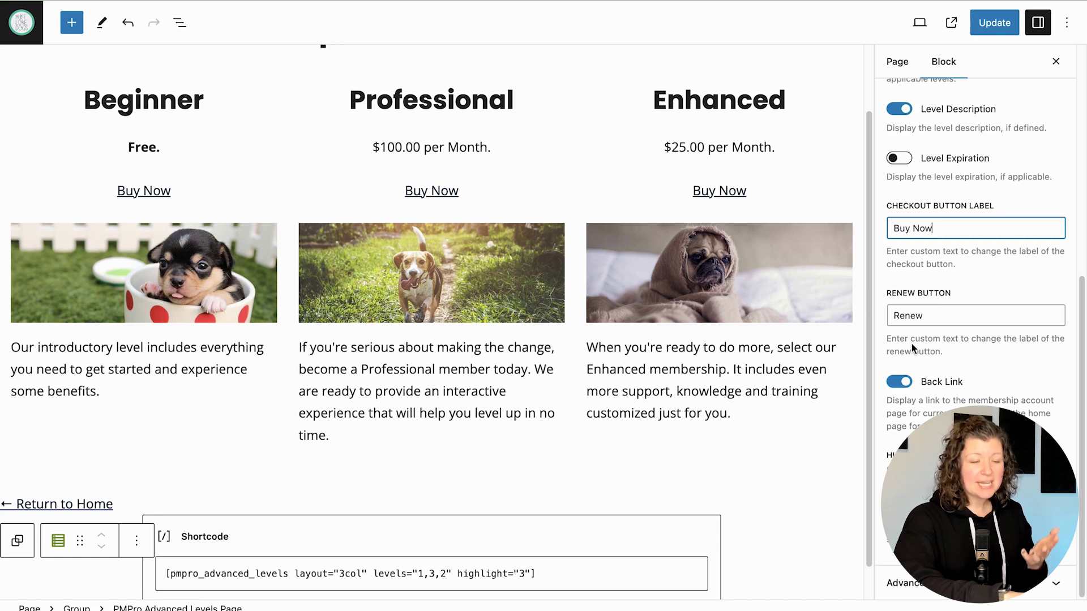
scroll(650, 339, down, 1)
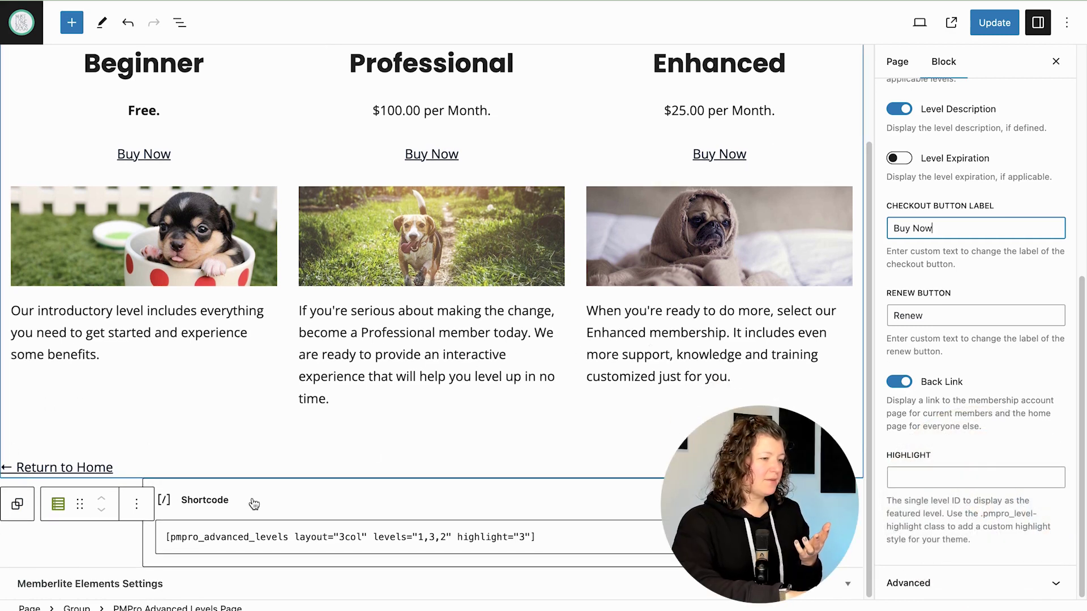
click(899, 382)
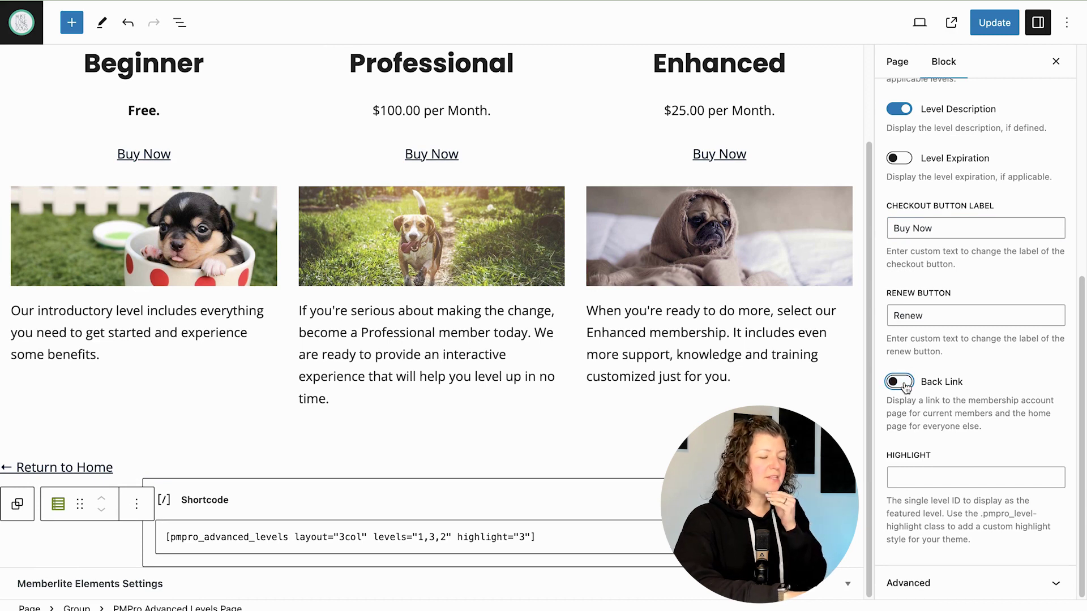
Step: Highlight level ID 3 as the featured level in the Advanced Levels block
click(913, 474)
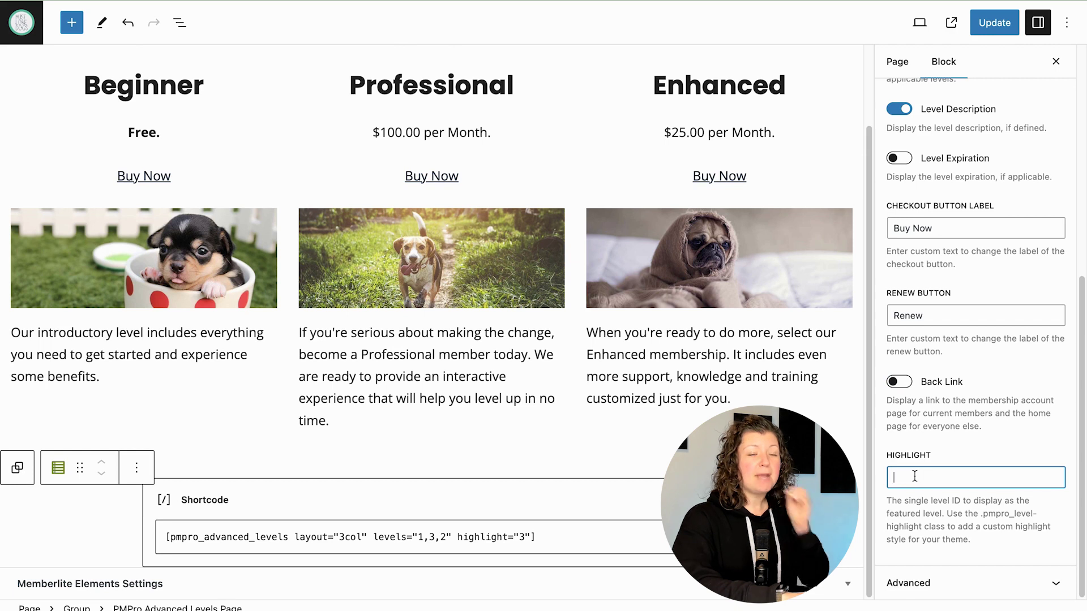
scroll(914, 476, up, 1)
scroll(914, 475, up, 10)
scroll(914, 480, down, 10)
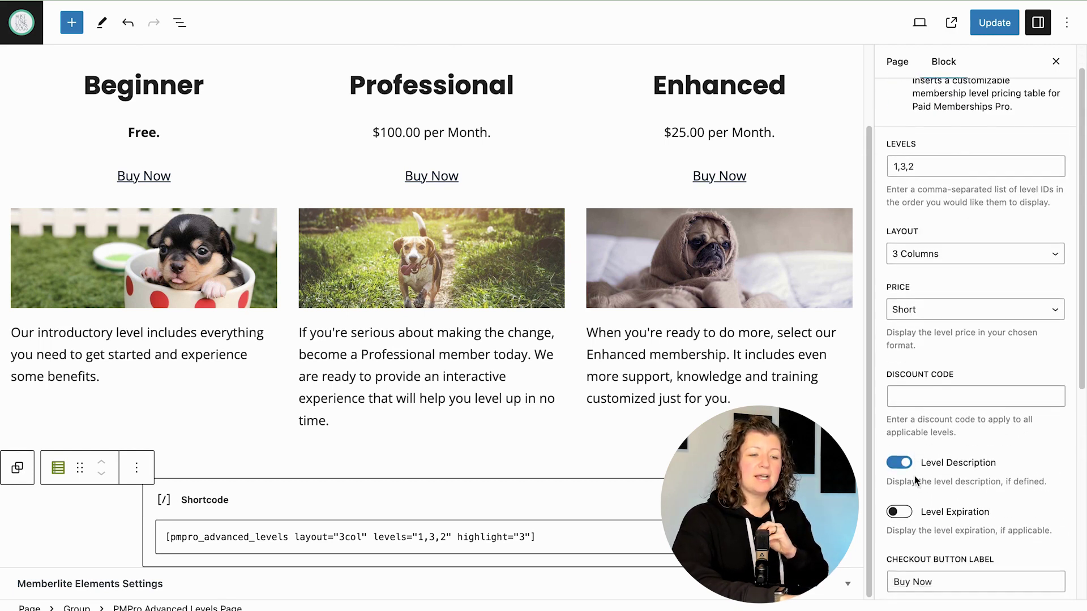
text(3)
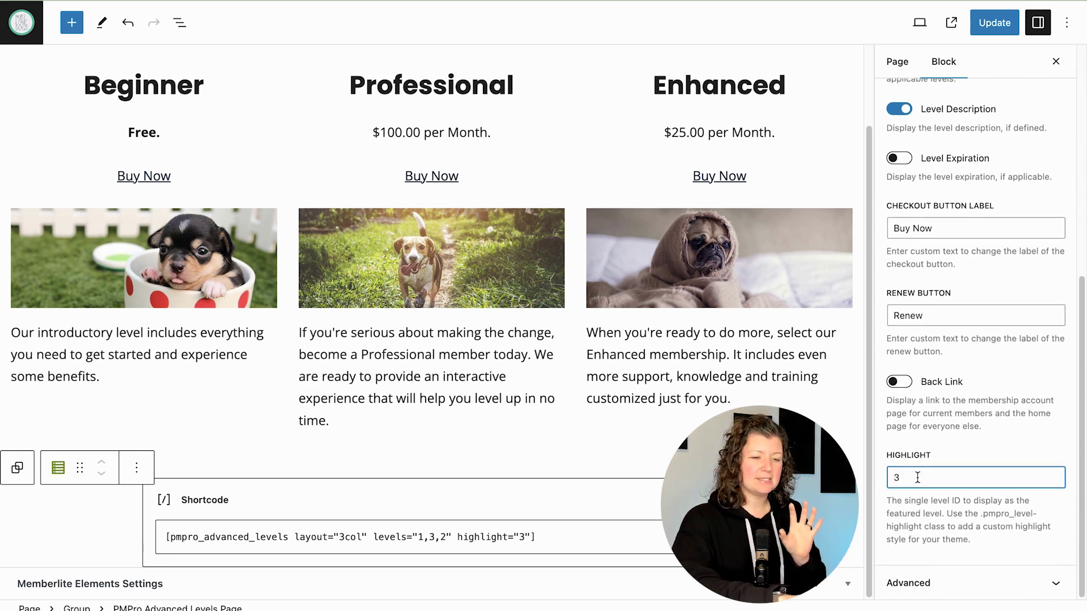
click(918, 519)
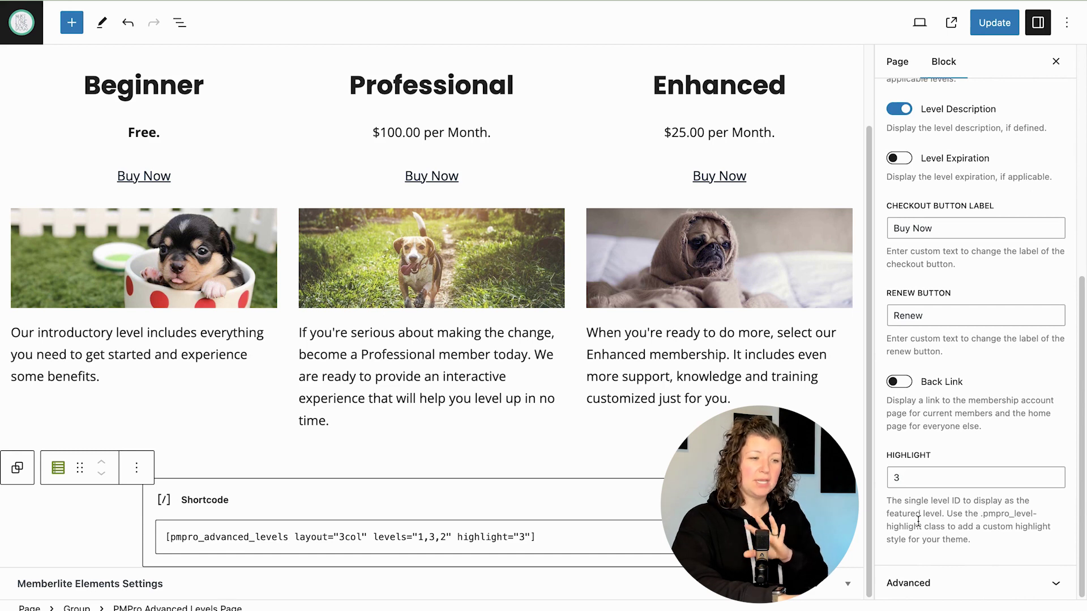
Step: Delete the old pmpro_advanced_levels Shortcode block below the levels and save the page
click(633, 529)
key(BackSpace)
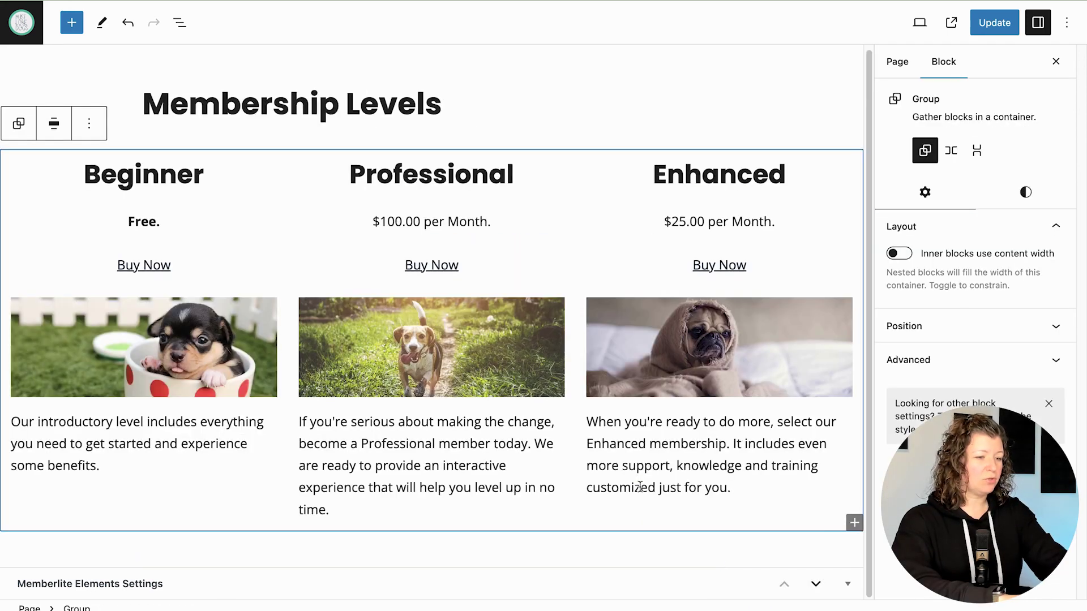
key(ctrl+s)
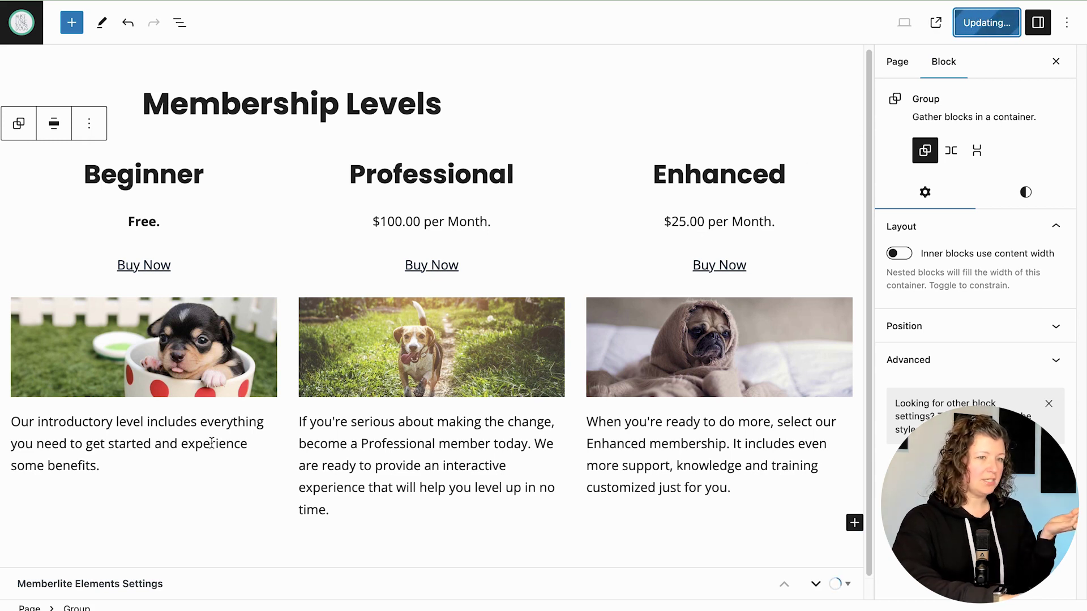
Step: View the published Membership Levels page and examine its pricing columns and highlighted level
mouse_move(32, 605)
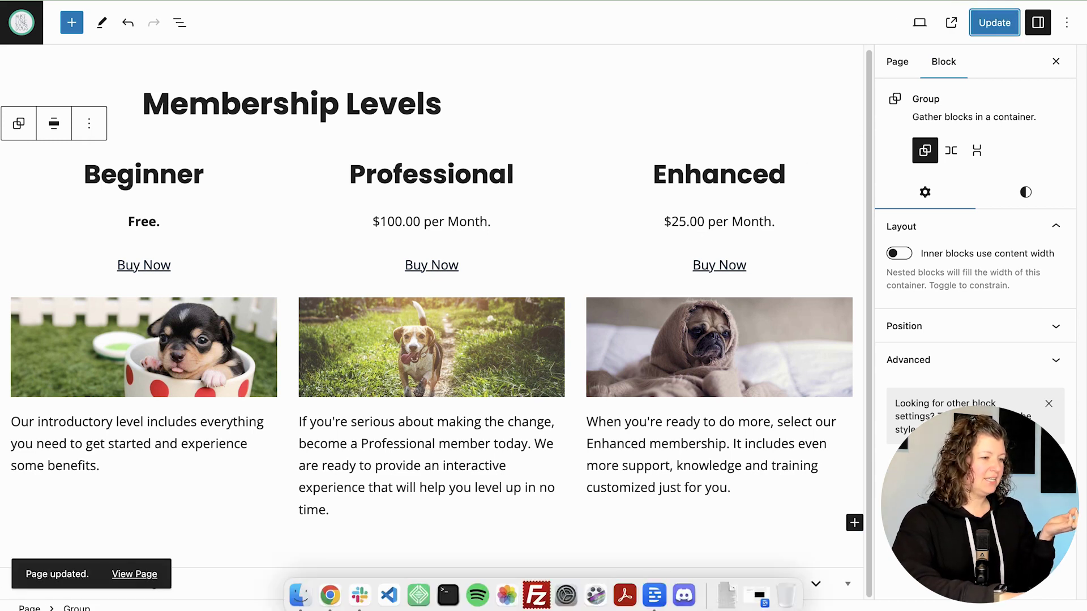
click(130, 574)
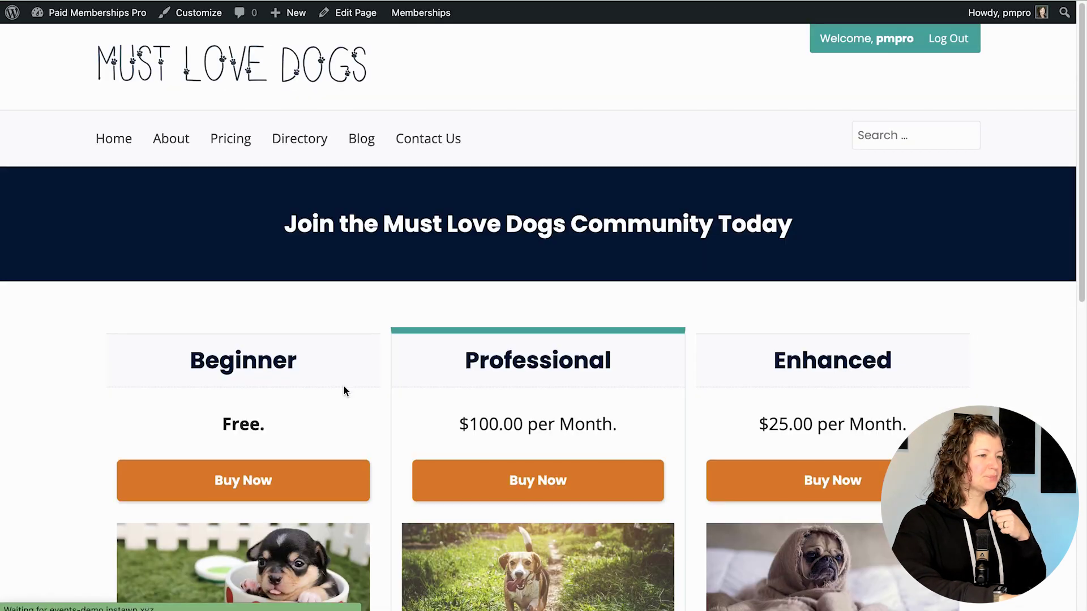
scroll(381, 197, down, 5)
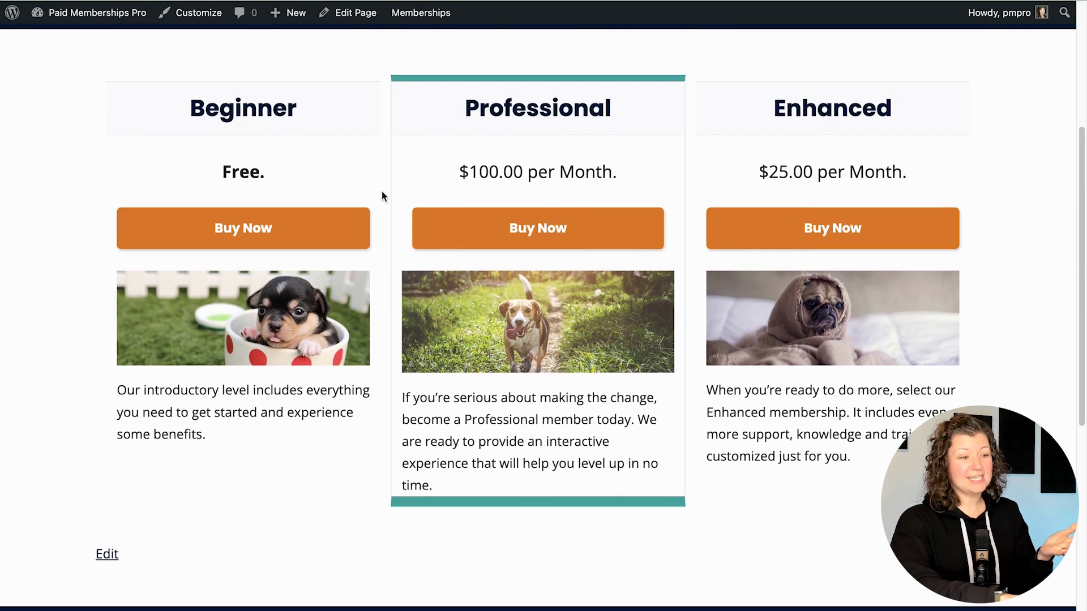
scroll(382, 195, down, 2)
scroll(381, 194, up, 5)
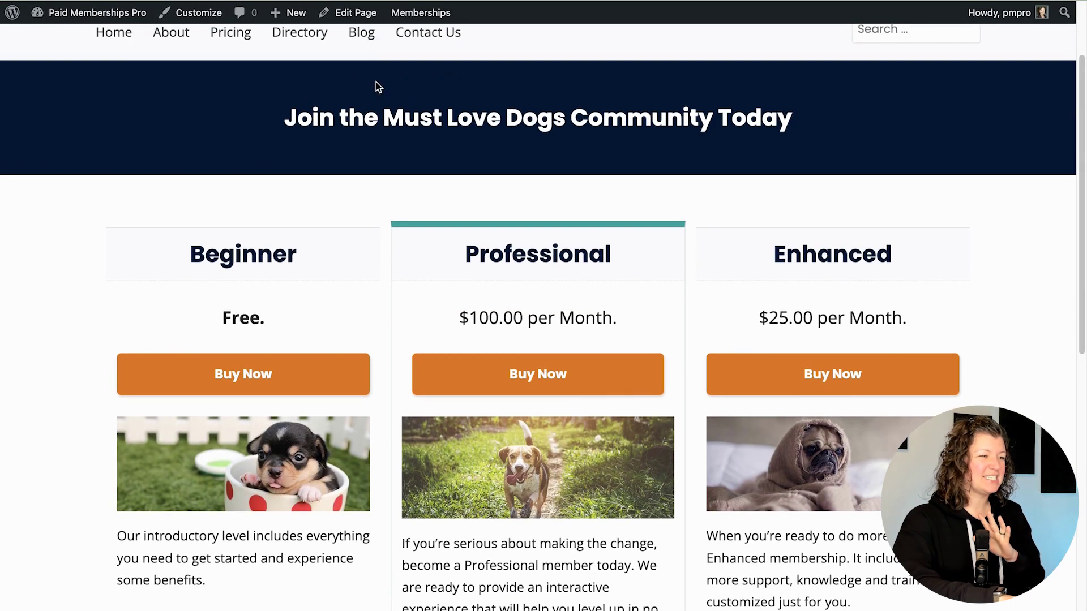
scroll(360, 184, up, 1)
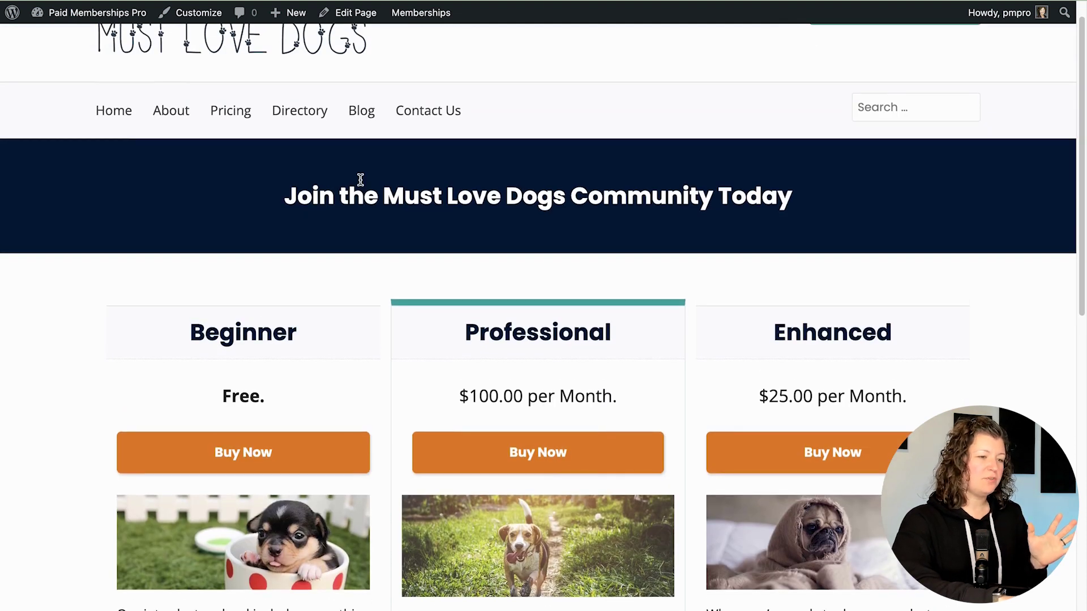
Step: Reopen the page for editing and set the Advanced Levels block's layout to 2 Columns
click(357, 12)
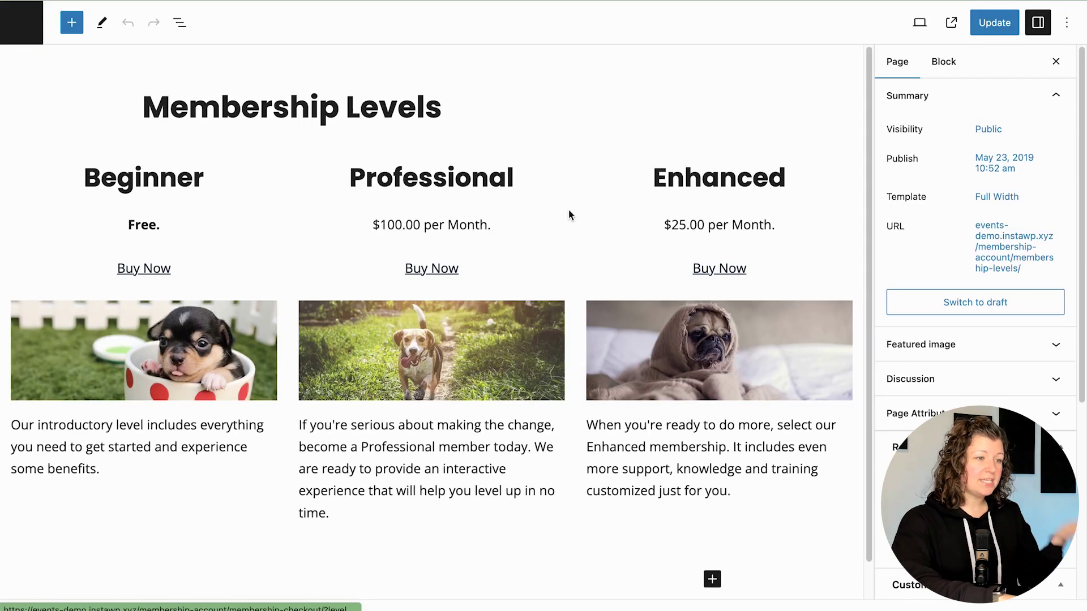
click(683, 205)
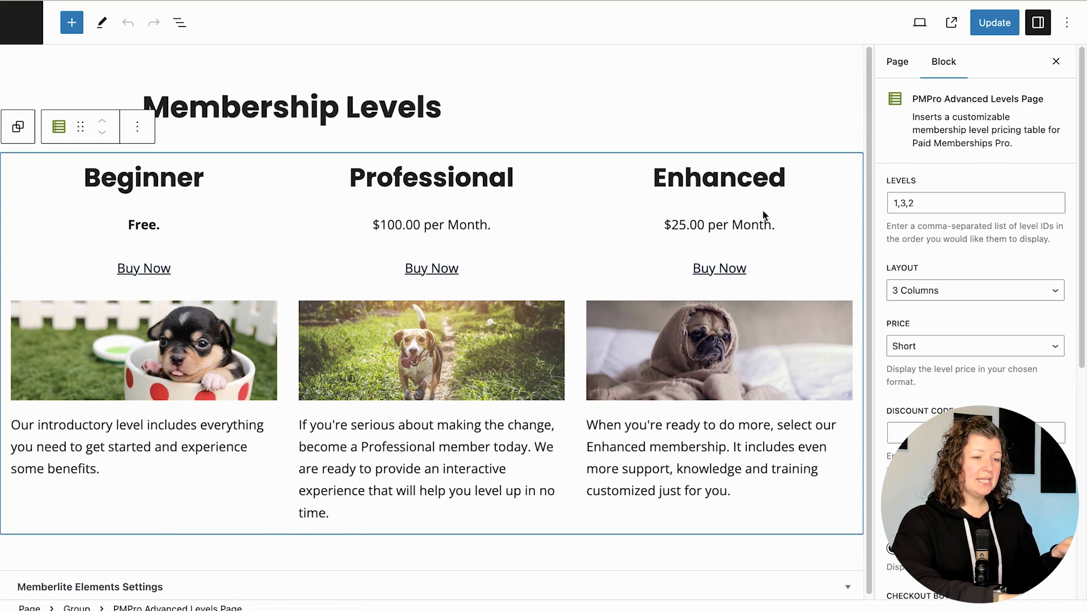
click(921, 293)
click(924, 276)
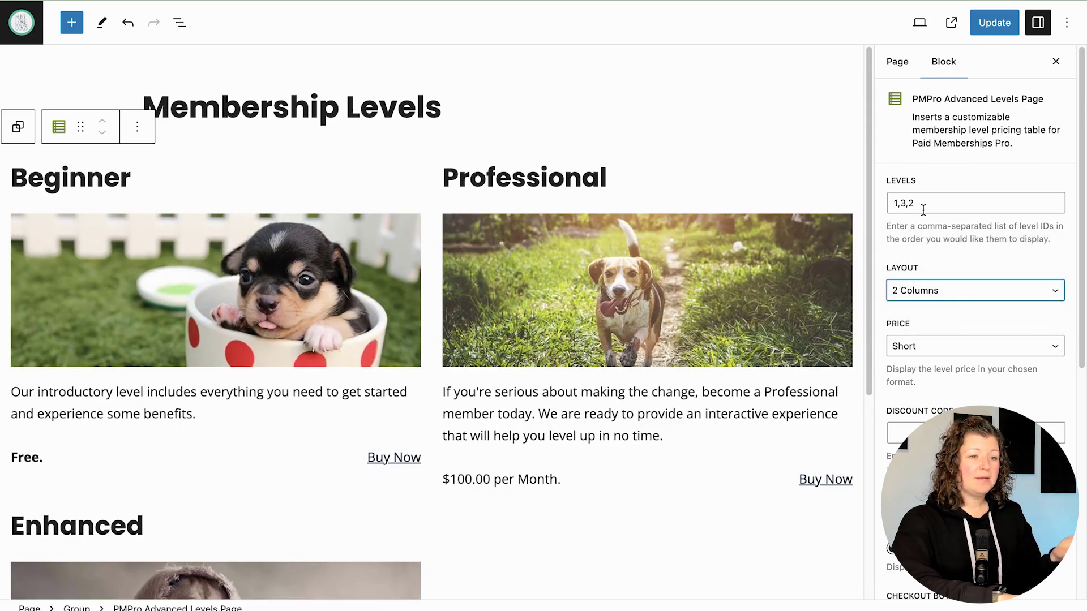
Step: Limit the levels shown in the Advanced Levels block to 1,3
click(919, 204)
key(BackSpace)
key(BackSpace)
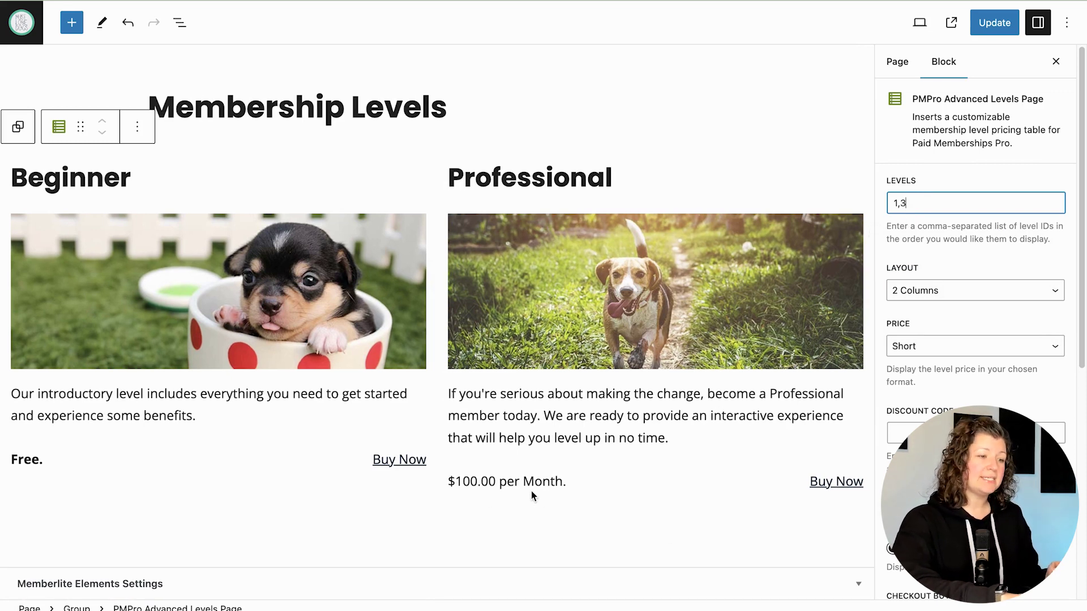
Step: Switch the Advanced Levels block's layout to Table and turn off Level Description
click(918, 291)
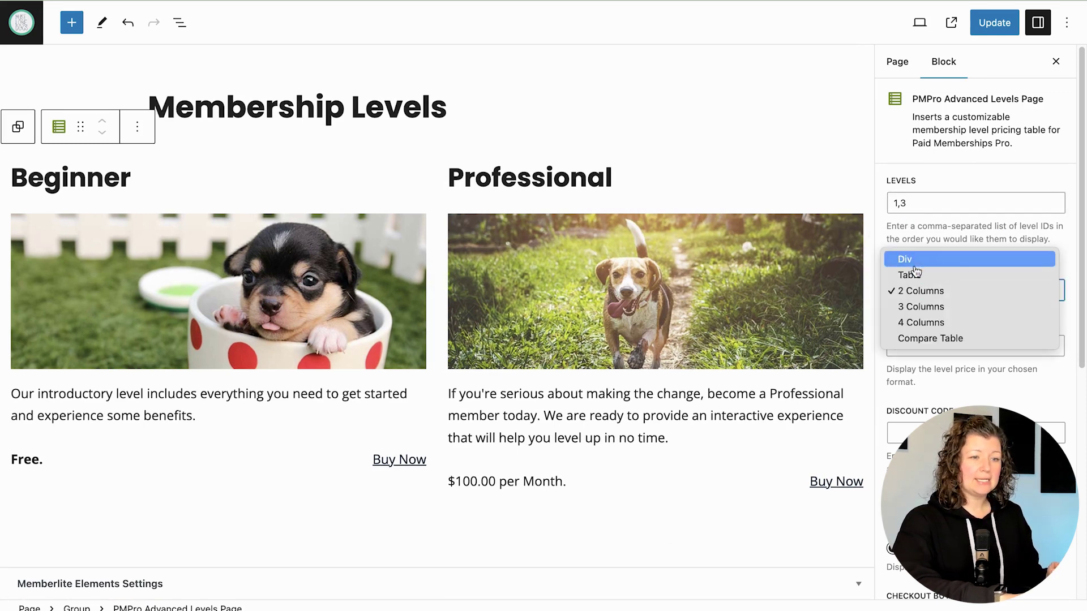
click(911, 274)
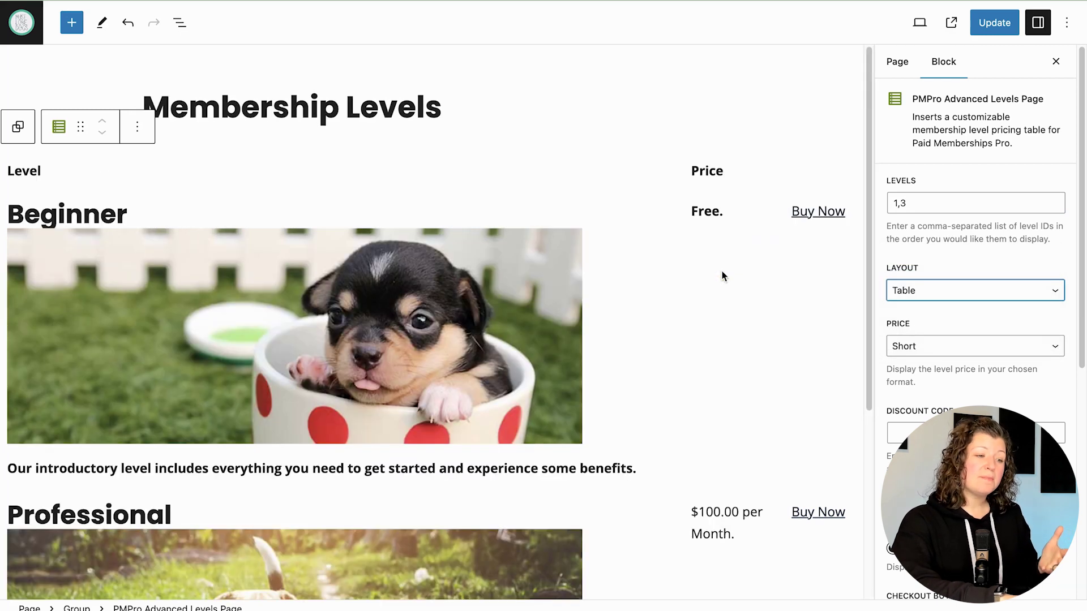
scroll(925, 334, down, 2)
click(899, 411)
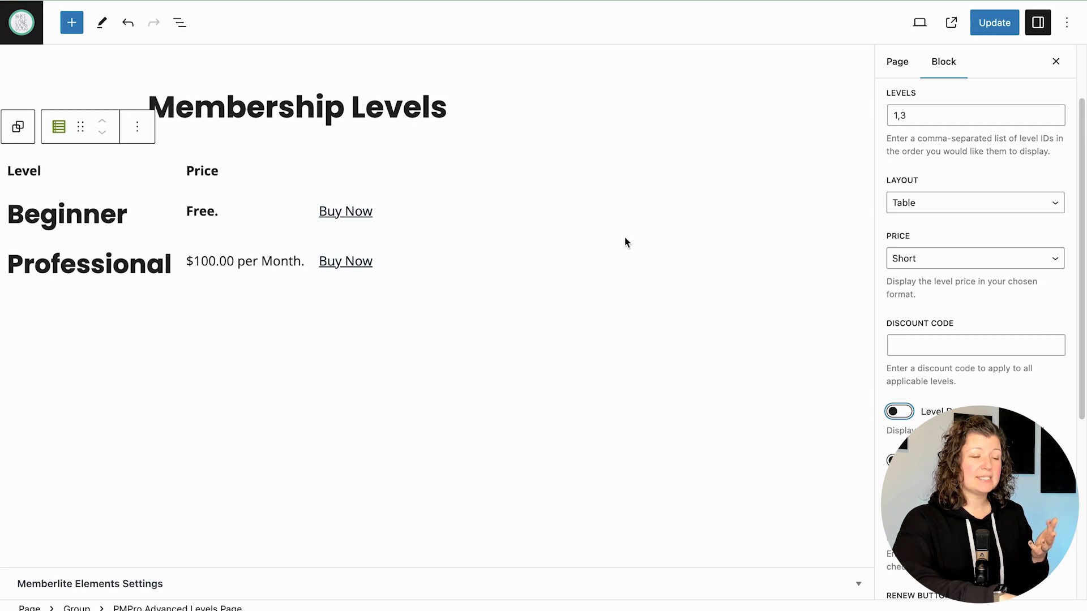
Step: Switch the Advanced Levels block's layout to Div and turn on Level Description
click(432, 158)
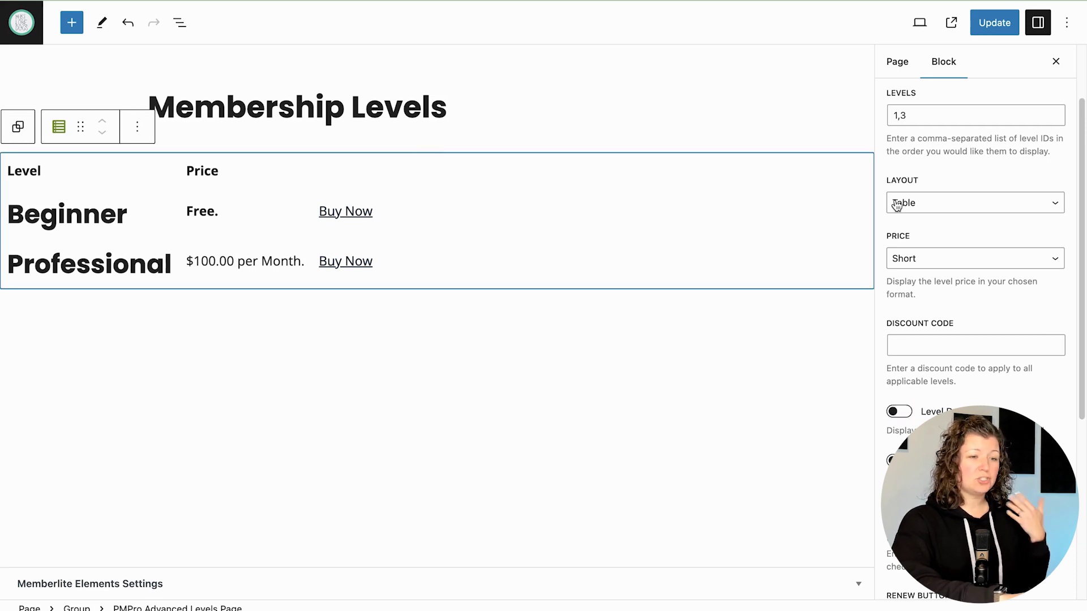
scroll(917, 339, down, 1)
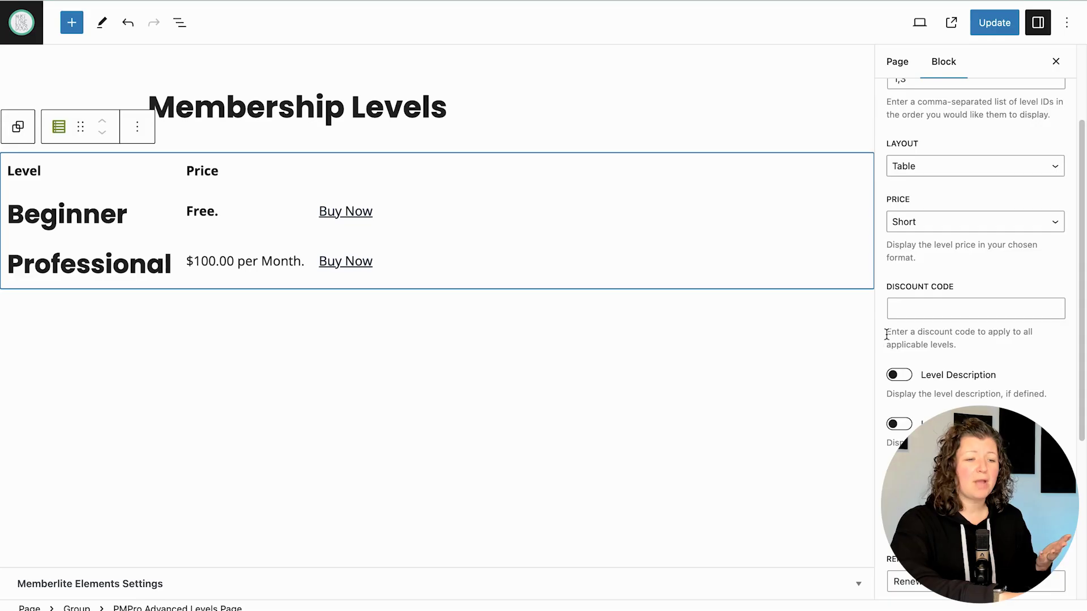
click(943, 168)
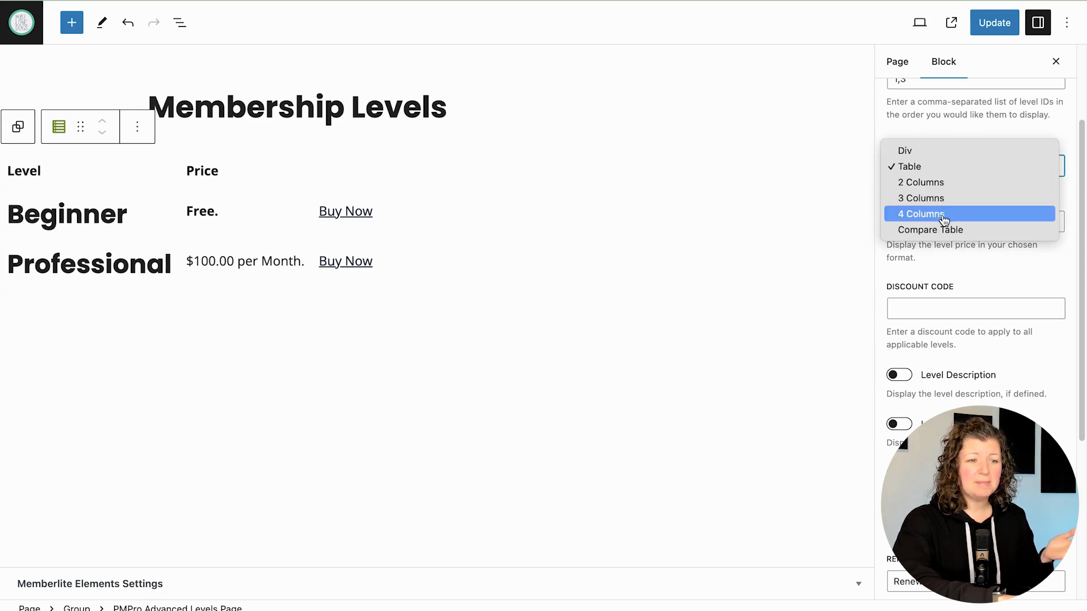
click(923, 151)
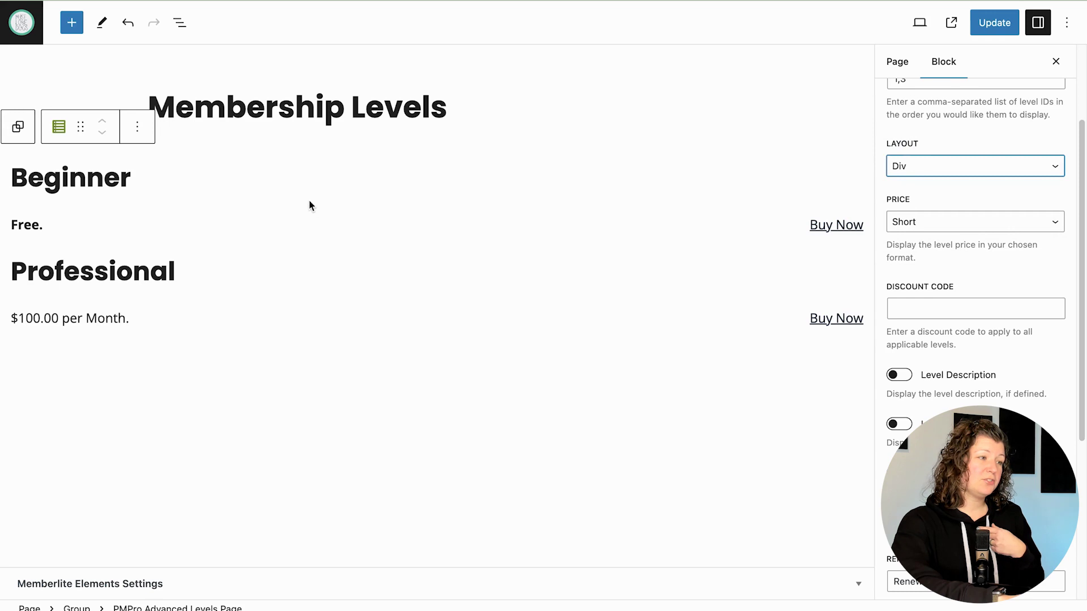
click(900, 375)
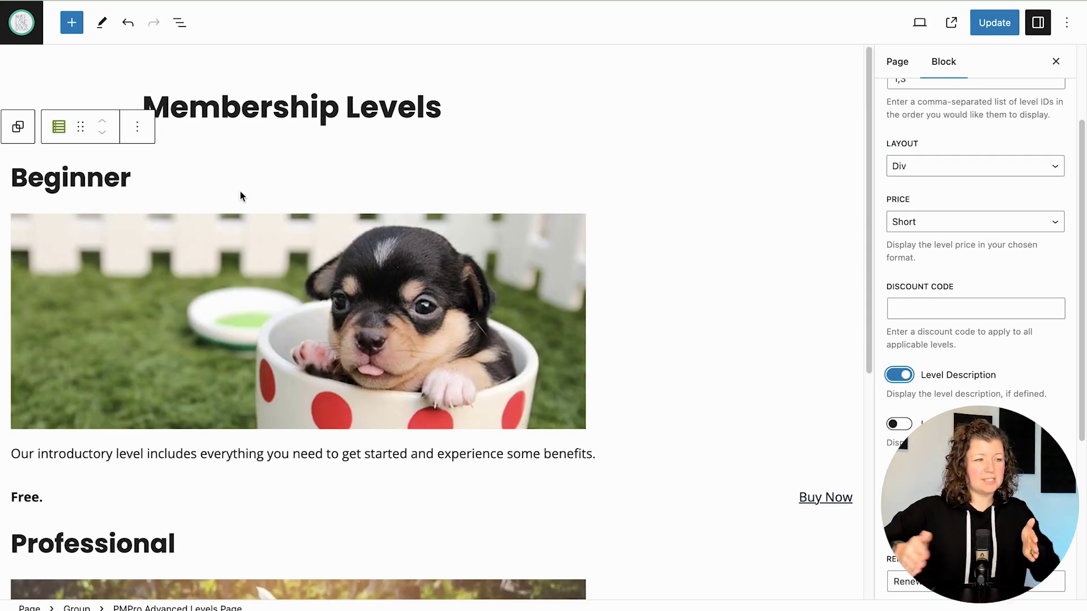
Step: Select the Group block enclosing the levels block and make its inner blocks use content width
click(180, 23)
click(141, 104)
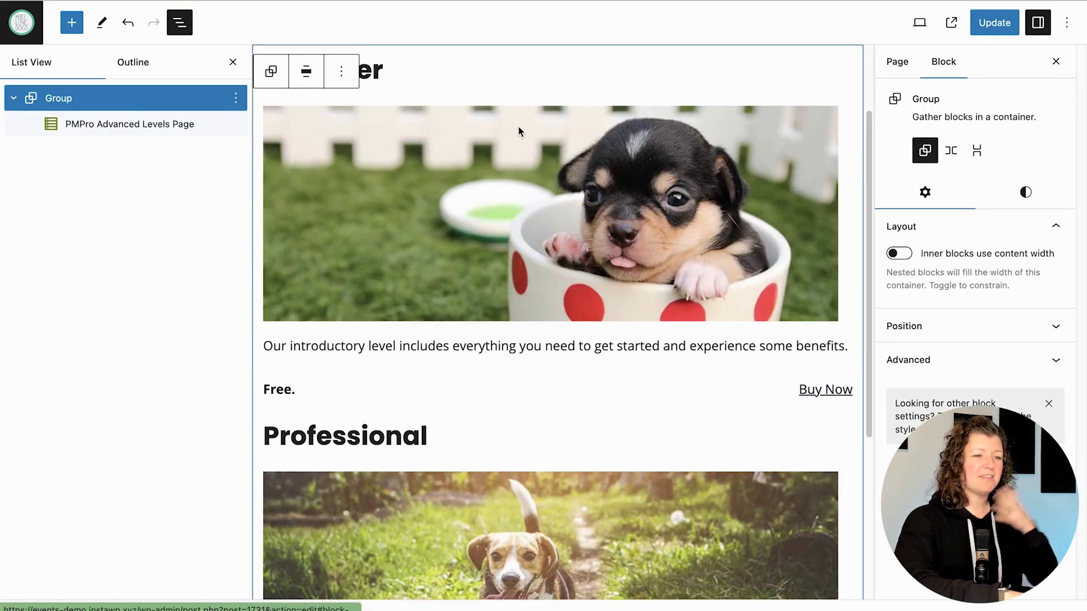
click(898, 253)
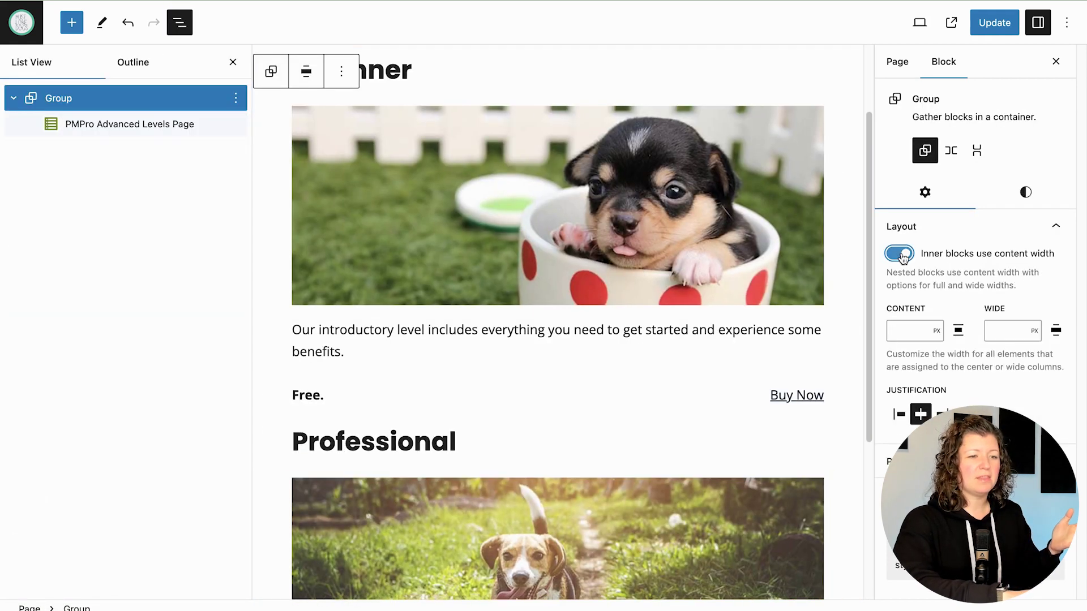
click(230, 63)
Step: Update the page and view its published version to examine the stacked Beginner and Professional levels
click(994, 24)
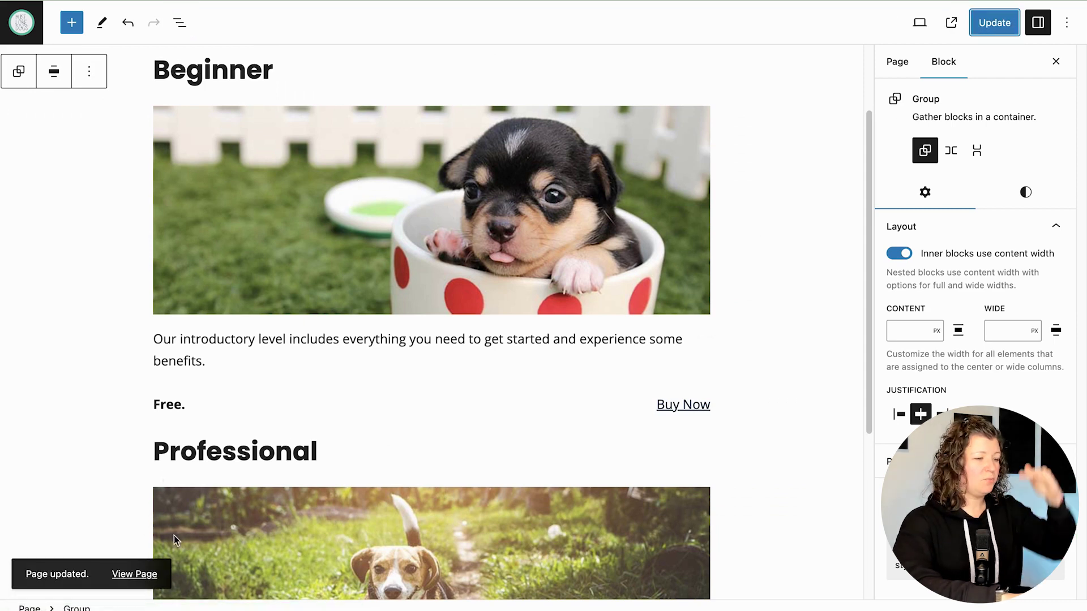
click(139, 573)
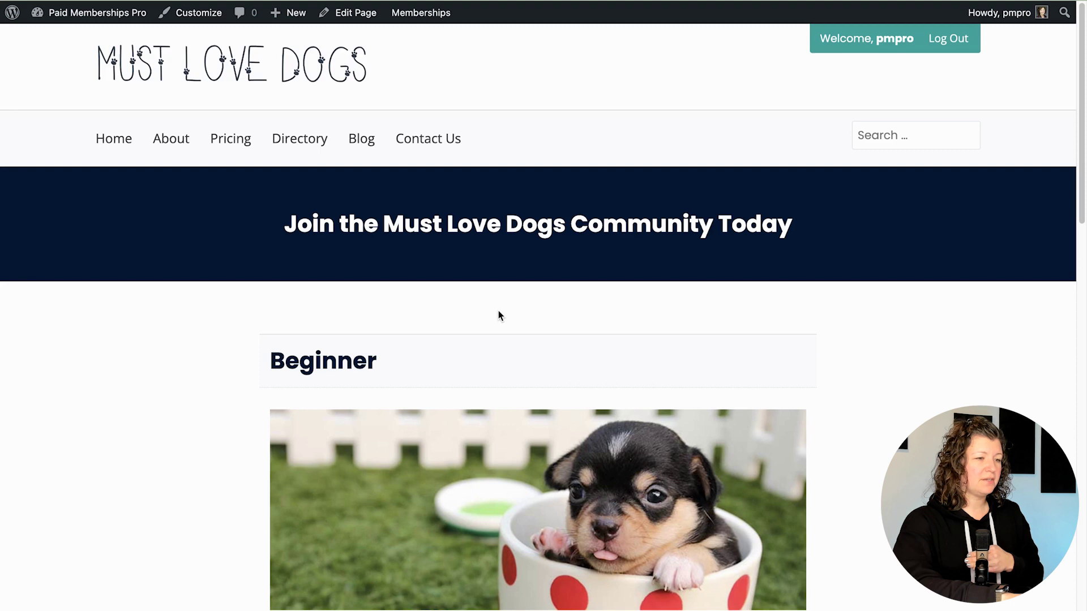
scroll(498, 310, down, 4)
scroll(498, 311, down, 10)
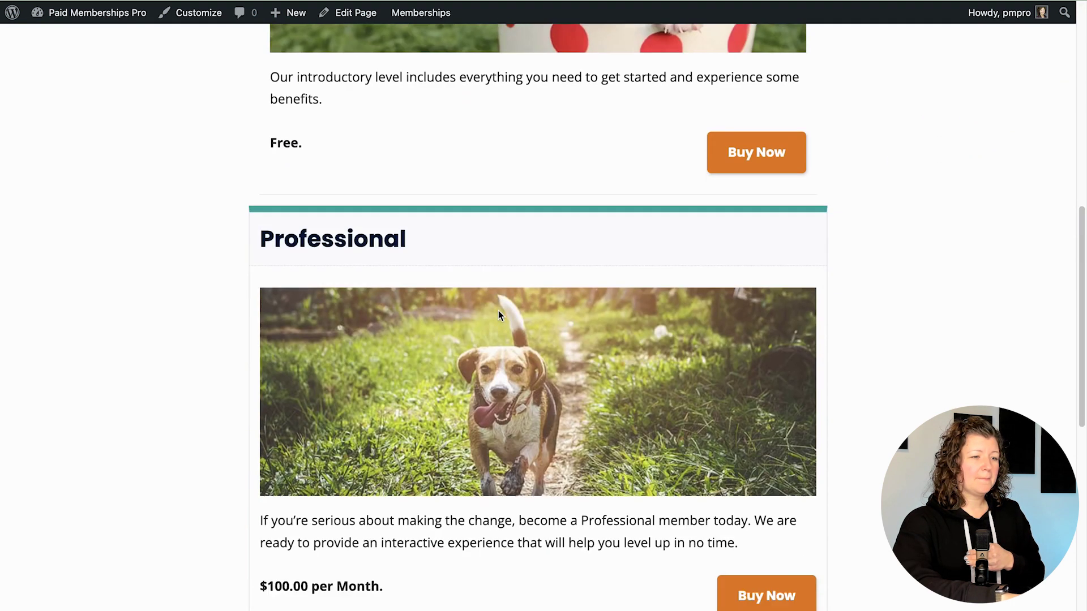
scroll(498, 314, down, 2)
scroll(498, 314, up, 5)
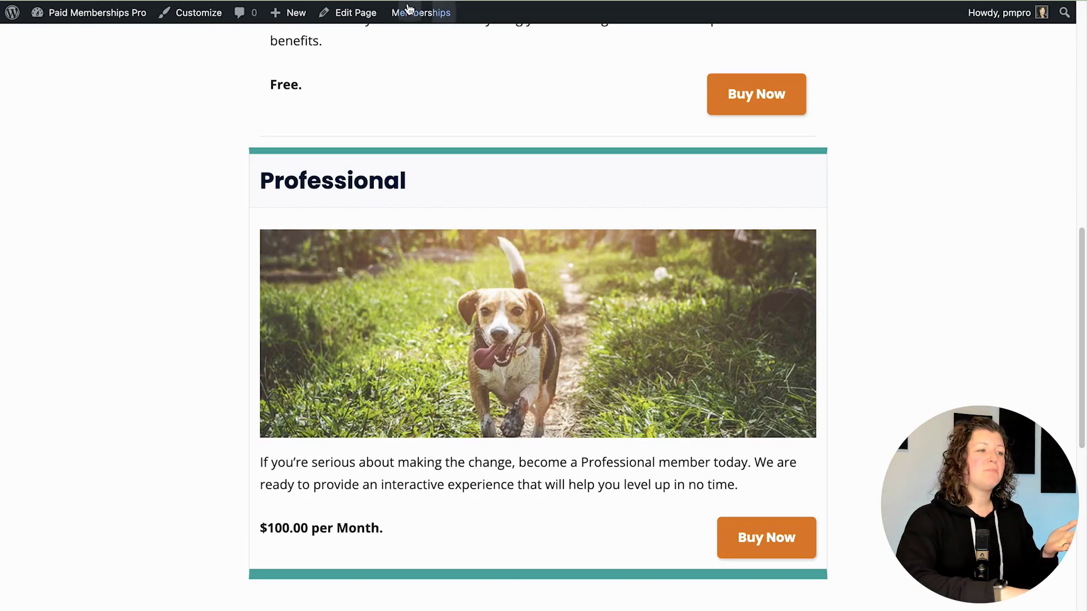
Step: Reopen the page for editing and set the levels shown in the Advanced Levels block to 1,2,3
click(342, 12)
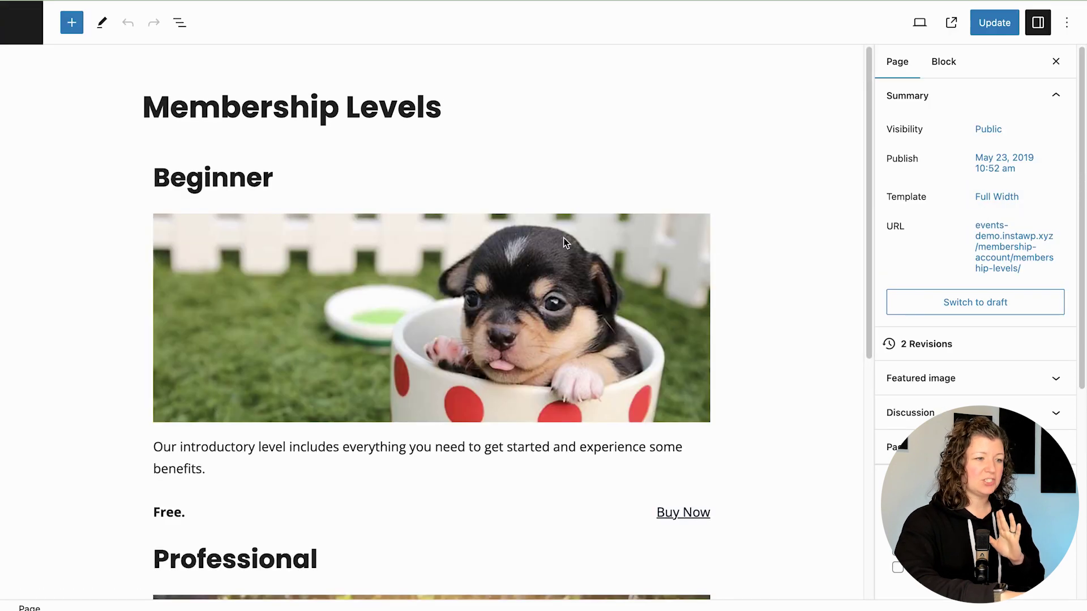
click(563, 238)
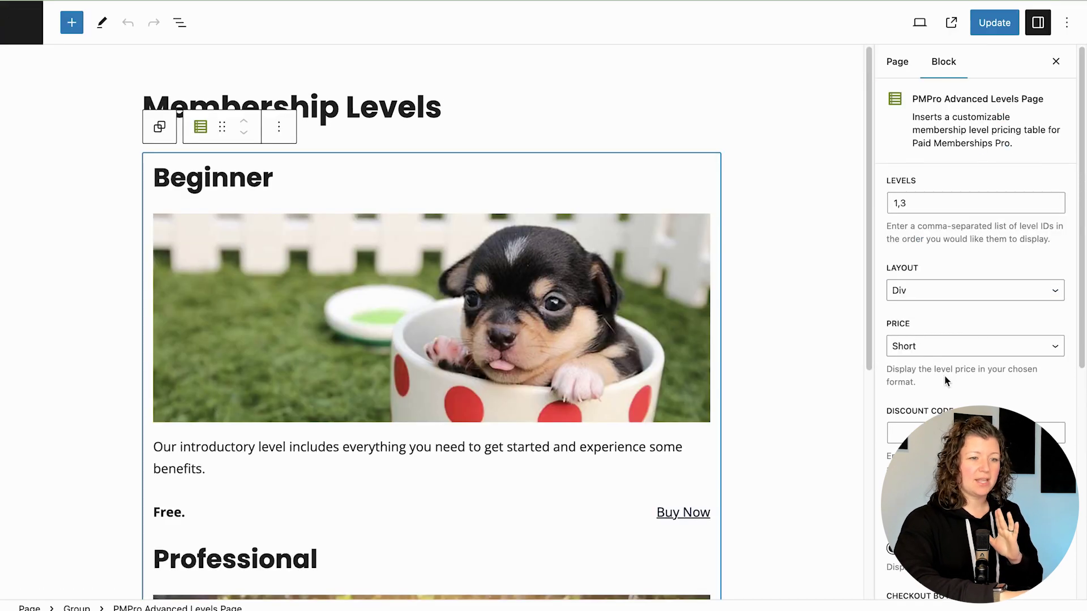
click(934, 203)
key(BackSpace)
key(BackSpace)
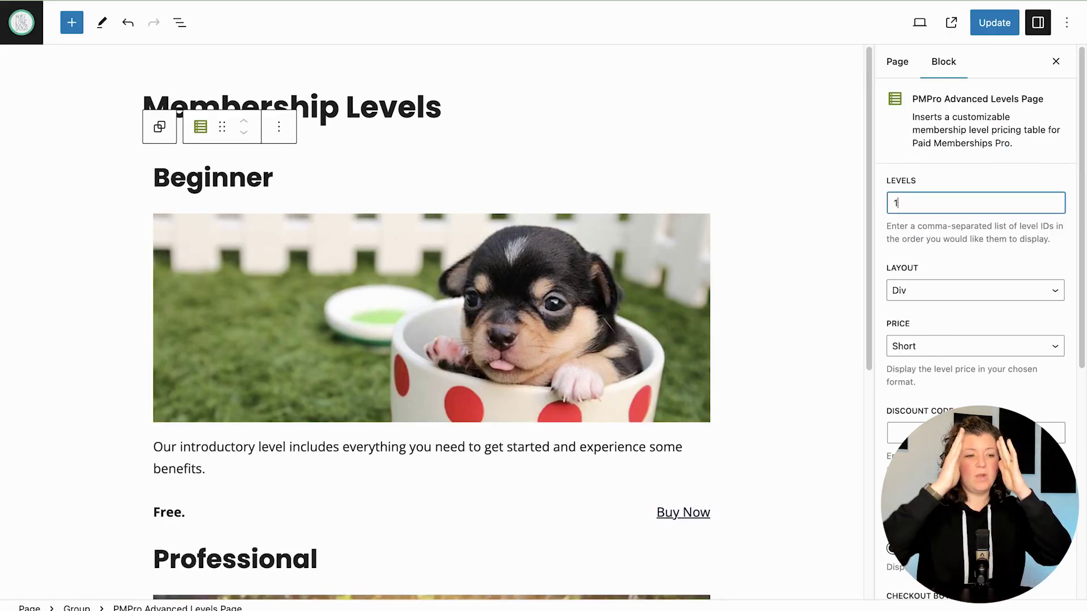
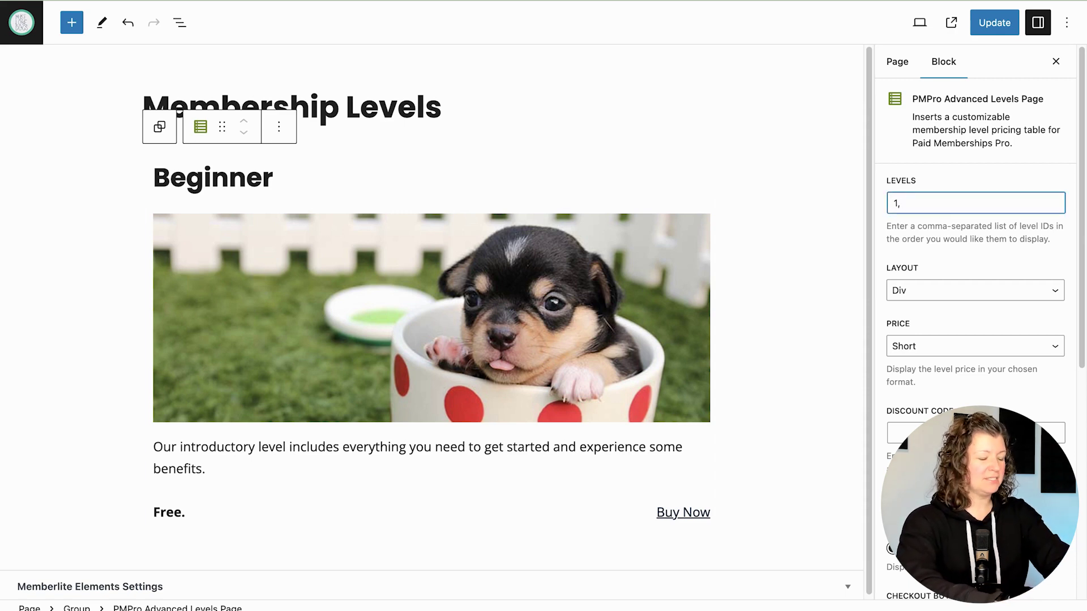
Step: Switch the Advanced Levels block's layout to Compare Table and turn off Level Description
click(954, 295)
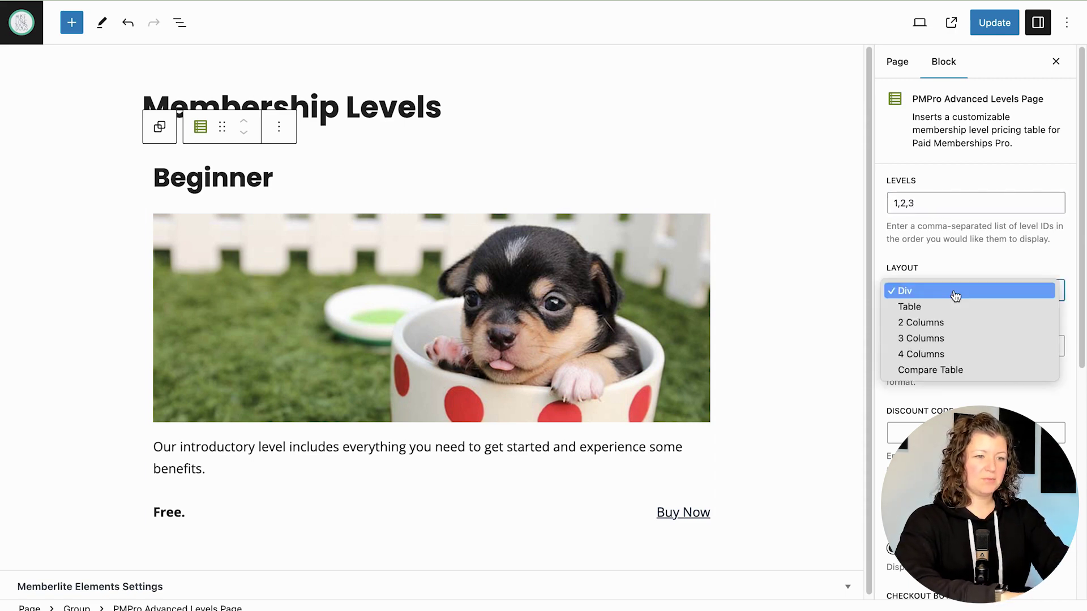
click(949, 370)
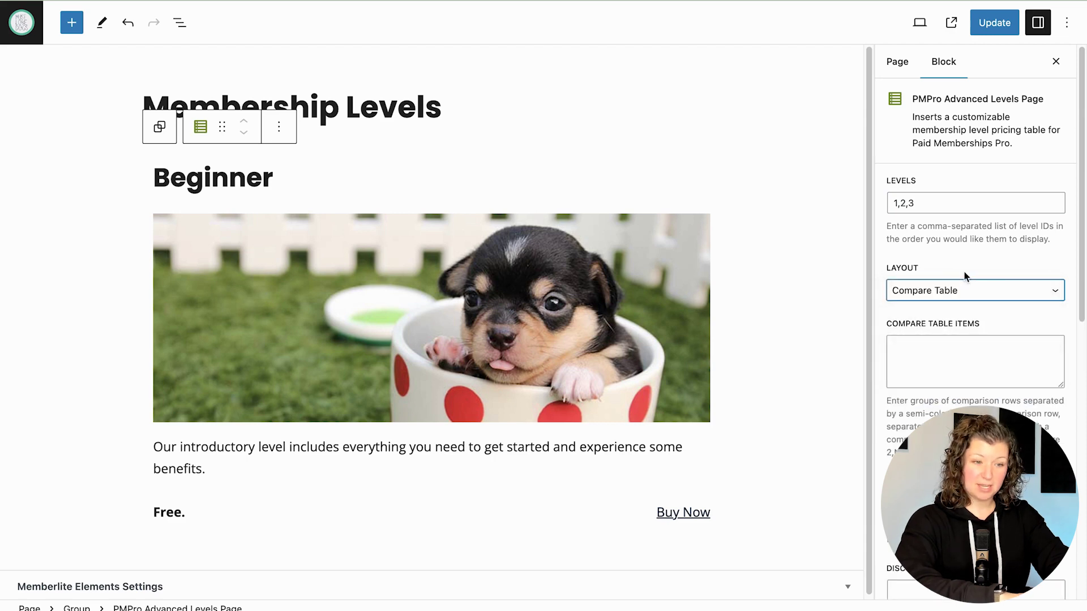
scroll(585, 254, down, 1)
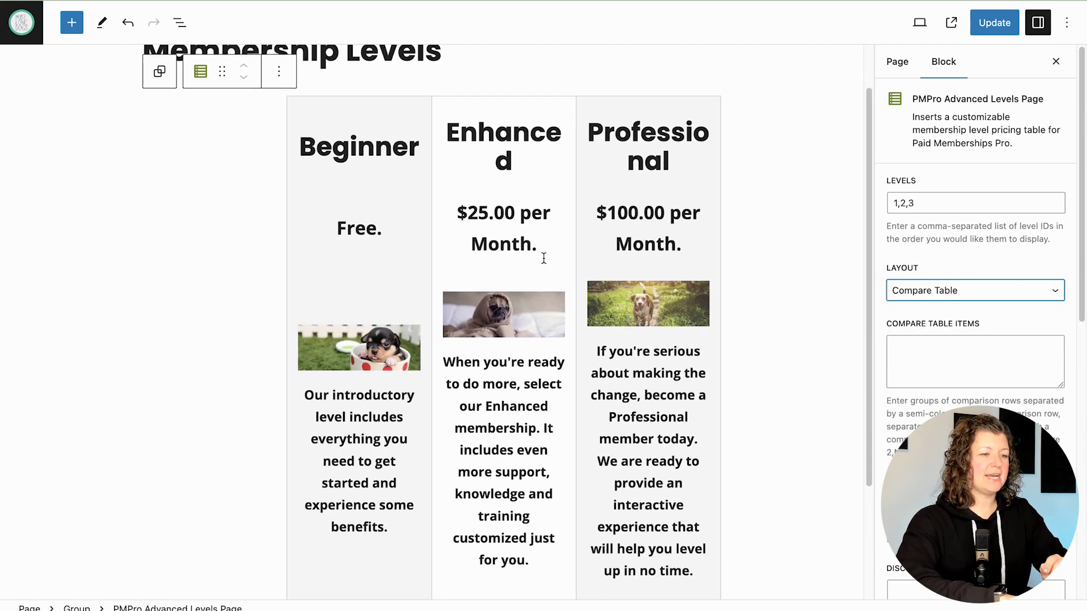
scroll(922, 337, down, 5)
click(899, 357)
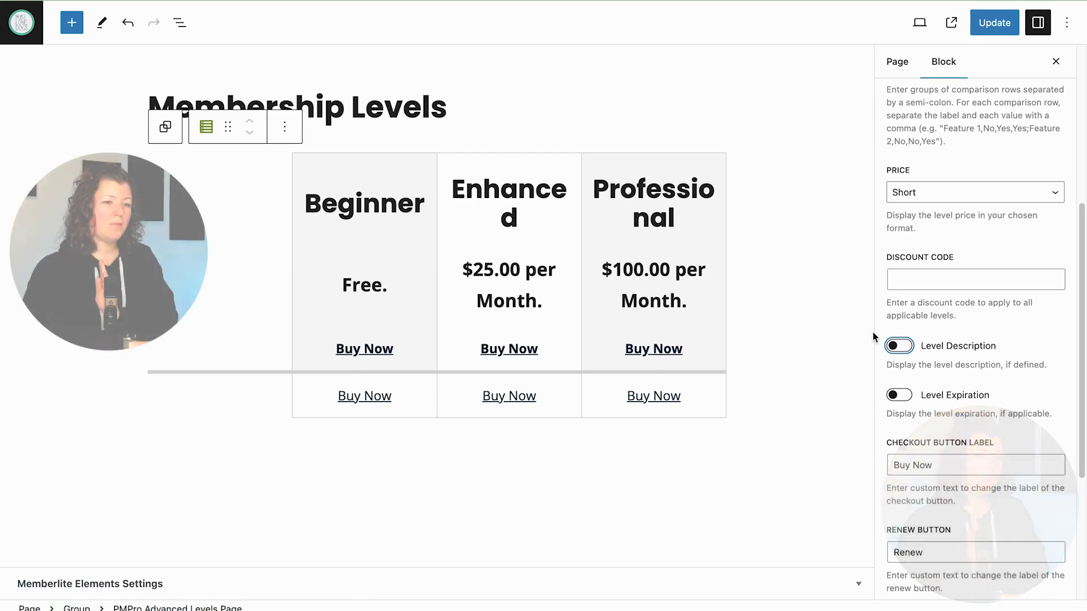
Step: Enter a first comparison row in the Compare Table Items as "Label,1,1,1;"
scroll(940, 308, down, 5)
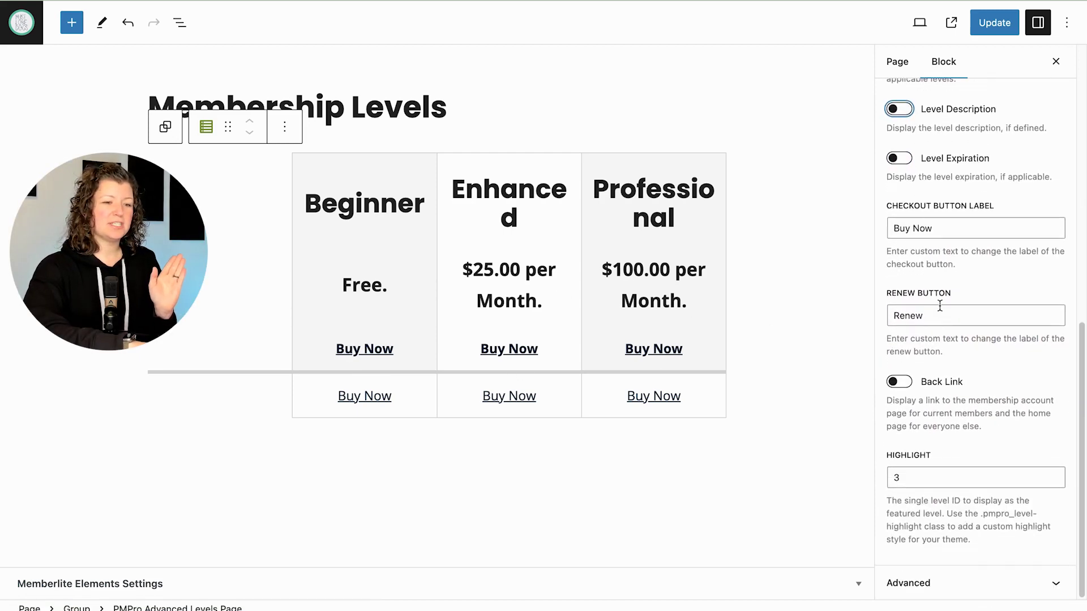
scroll(939, 436, up, 10)
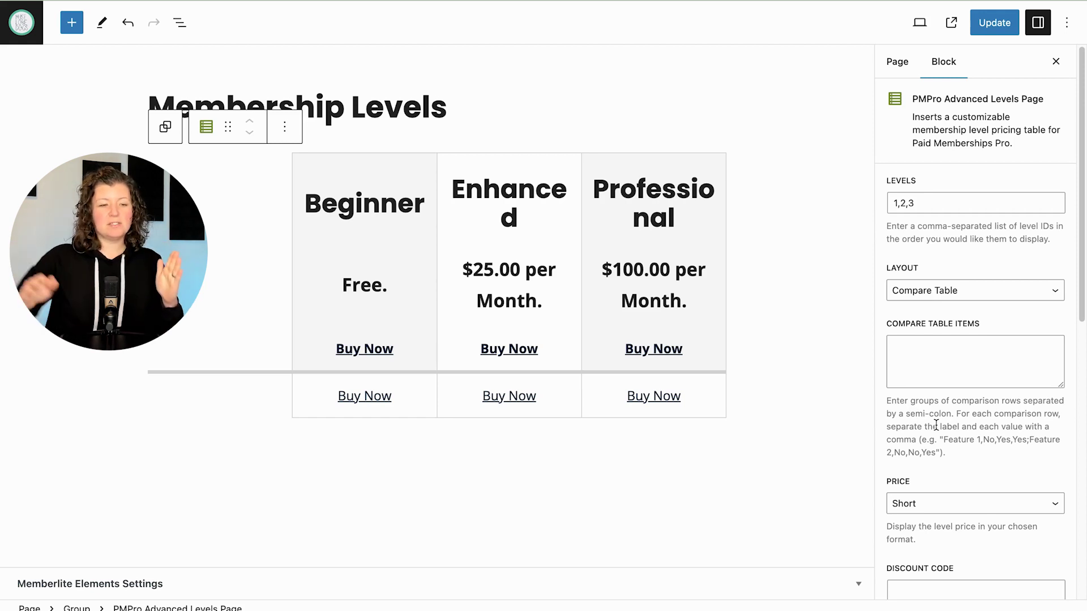
click(911, 345)
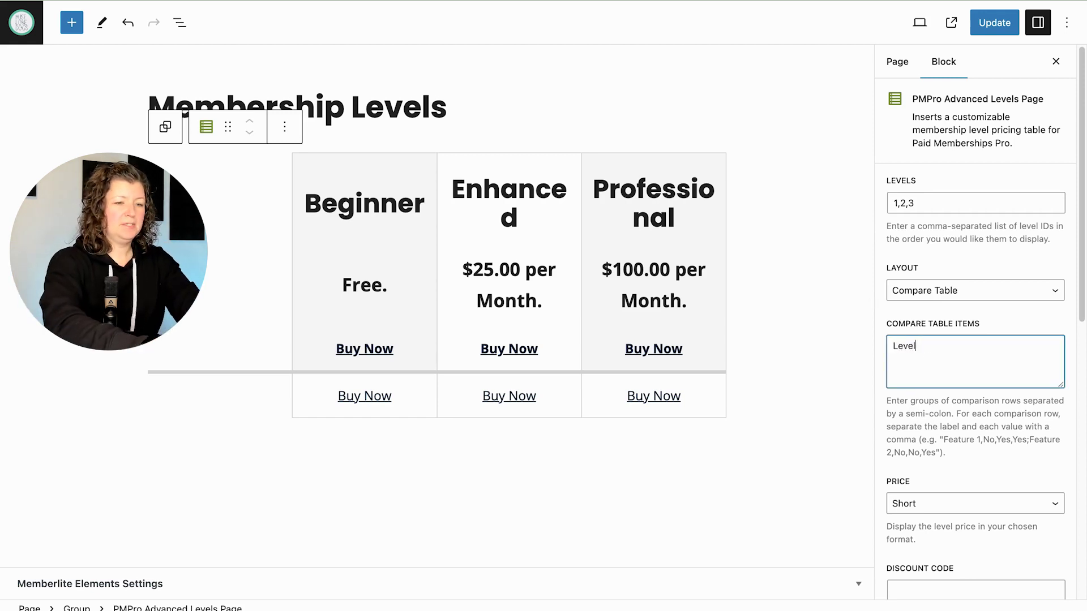
text(Le)
key(BackSpace)
text(abel,)
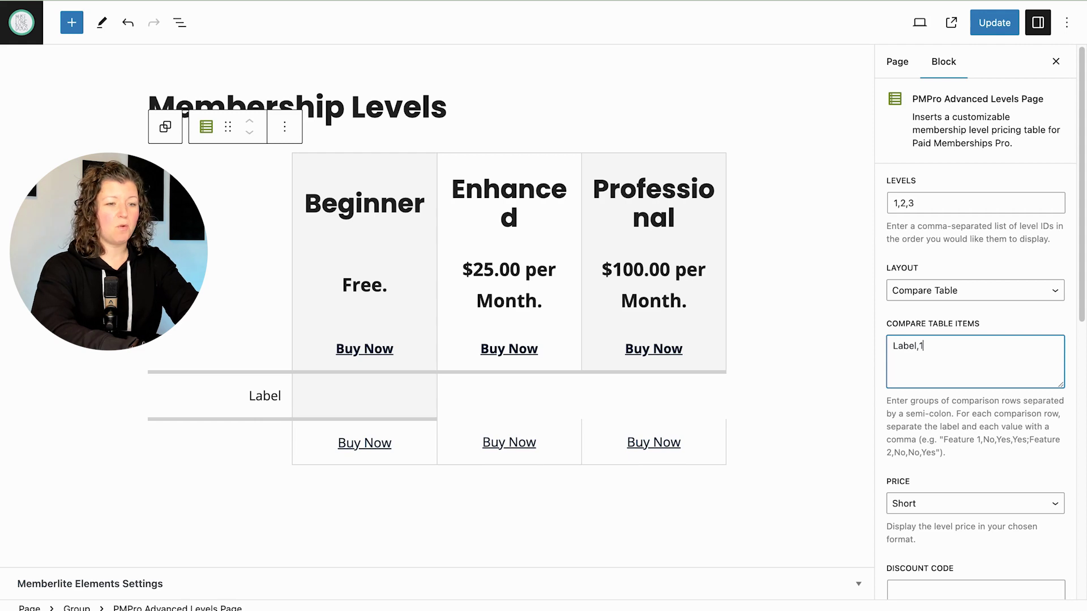
text(1,1,1;)
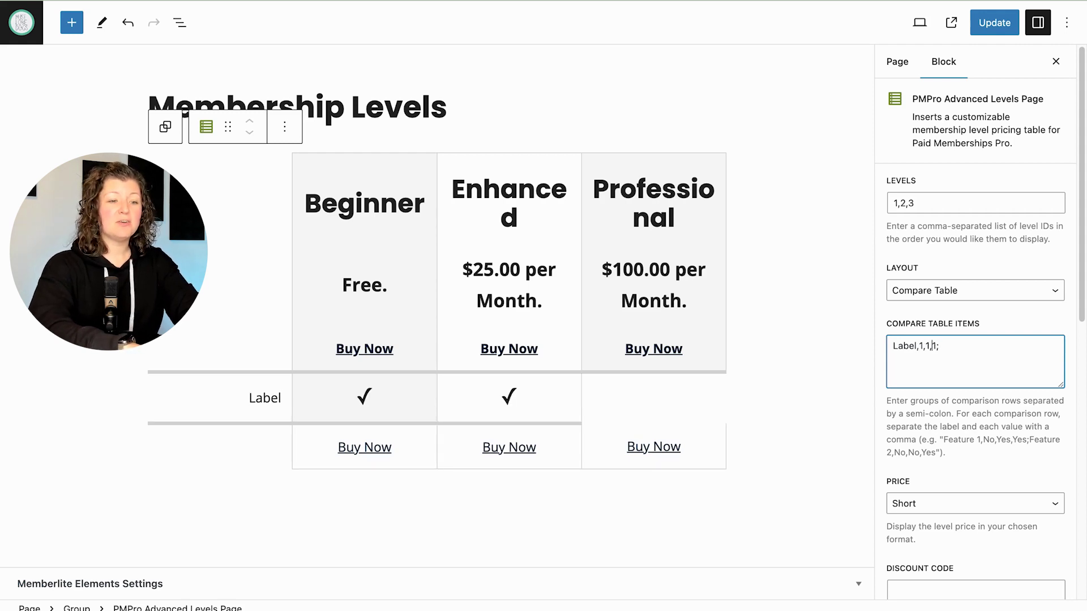
Step: Duplicate the comparison row and change the copy to "Label 2,0,0,1;"
key(ctrl+a)
key(Right)
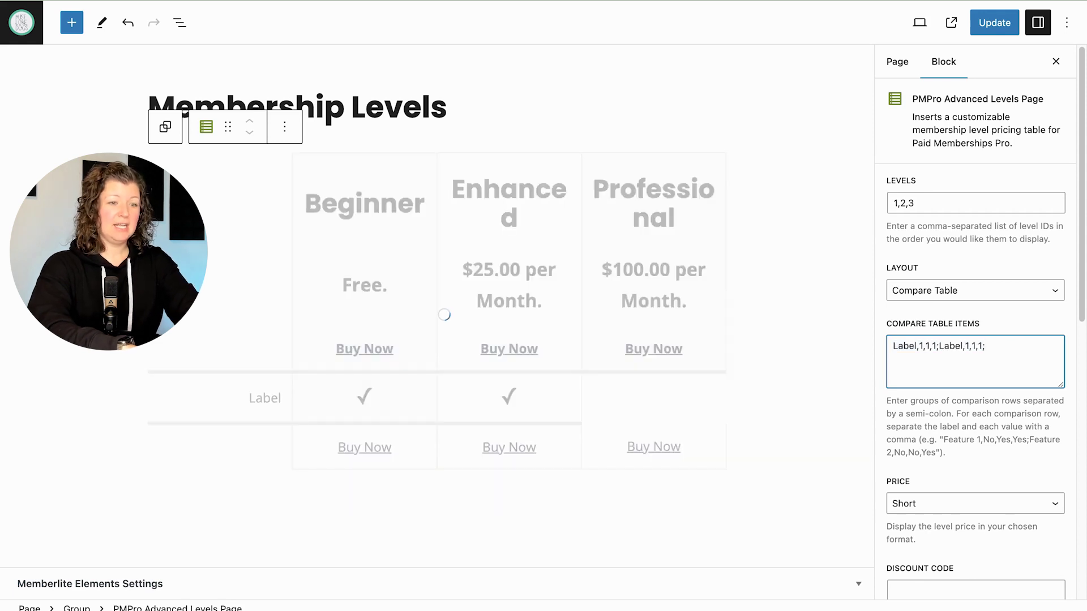
text(1)
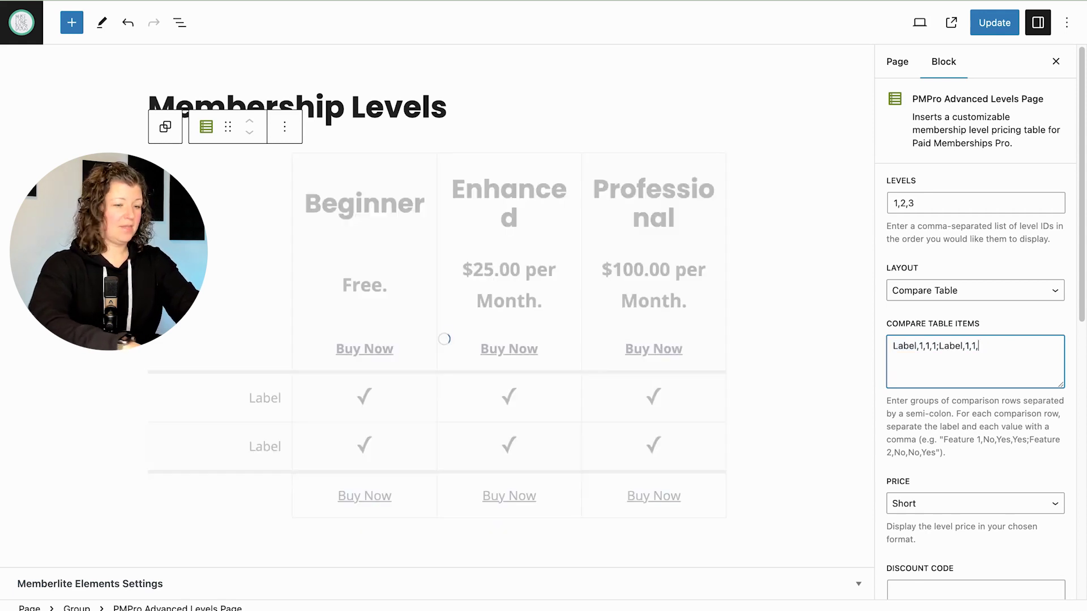
text(0,)
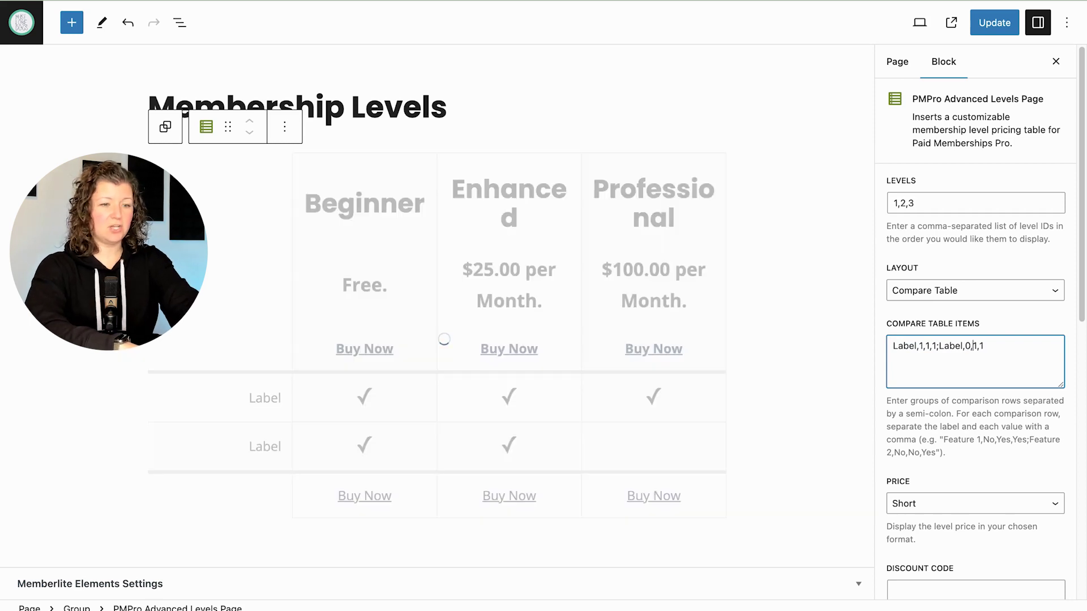
key(BackSpace)
text(0)
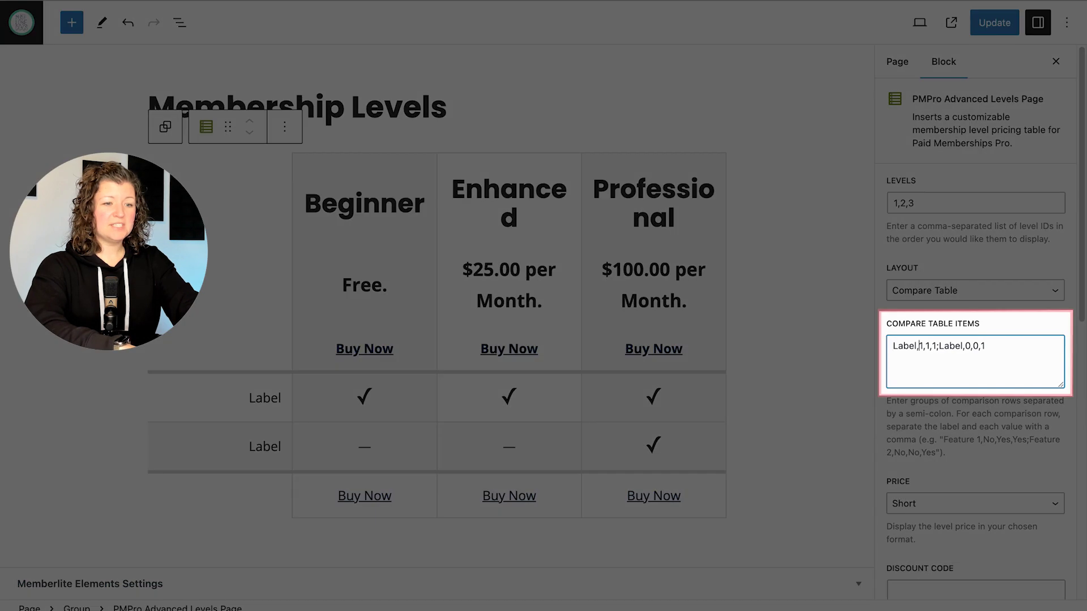
click(937, 346)
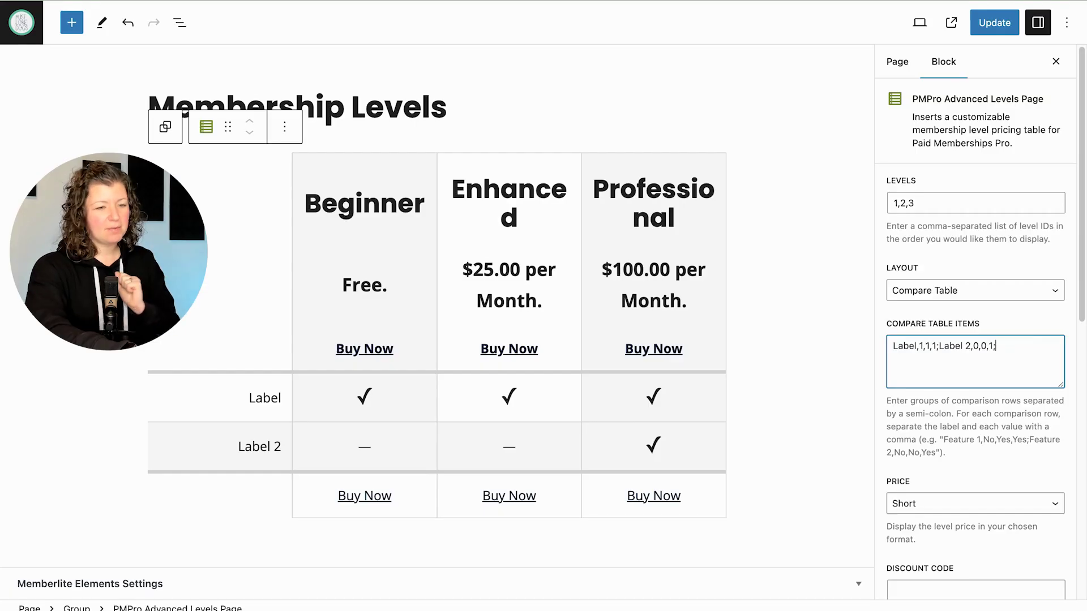
Step: Add a third comparison row with text values: "Feature Item,10 sites, 20 sites, 50 sites"
text(Feature Item,10)
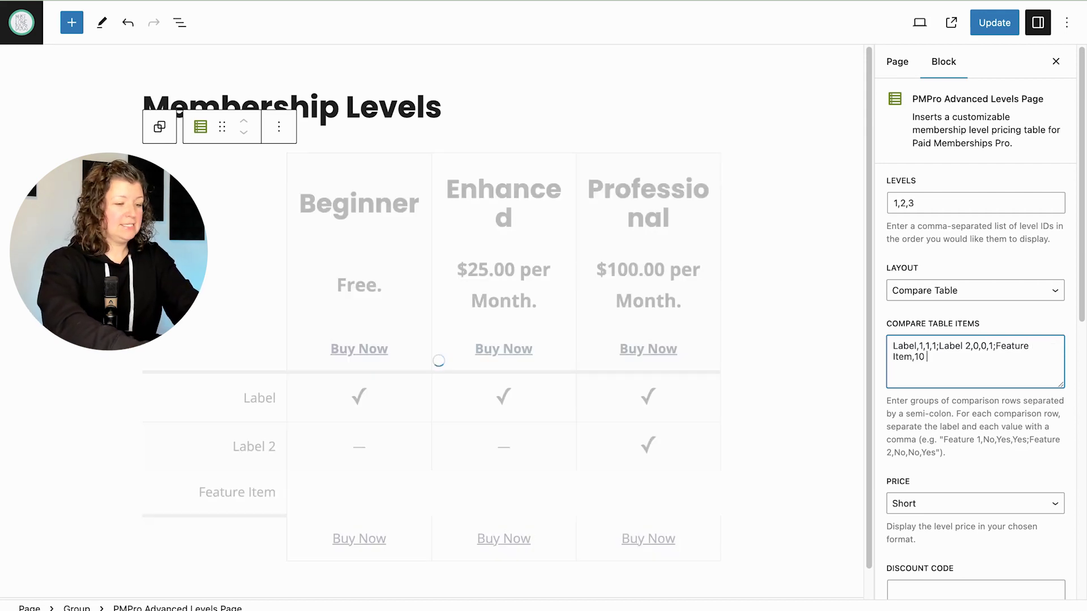
text(sites, 20 sites,)
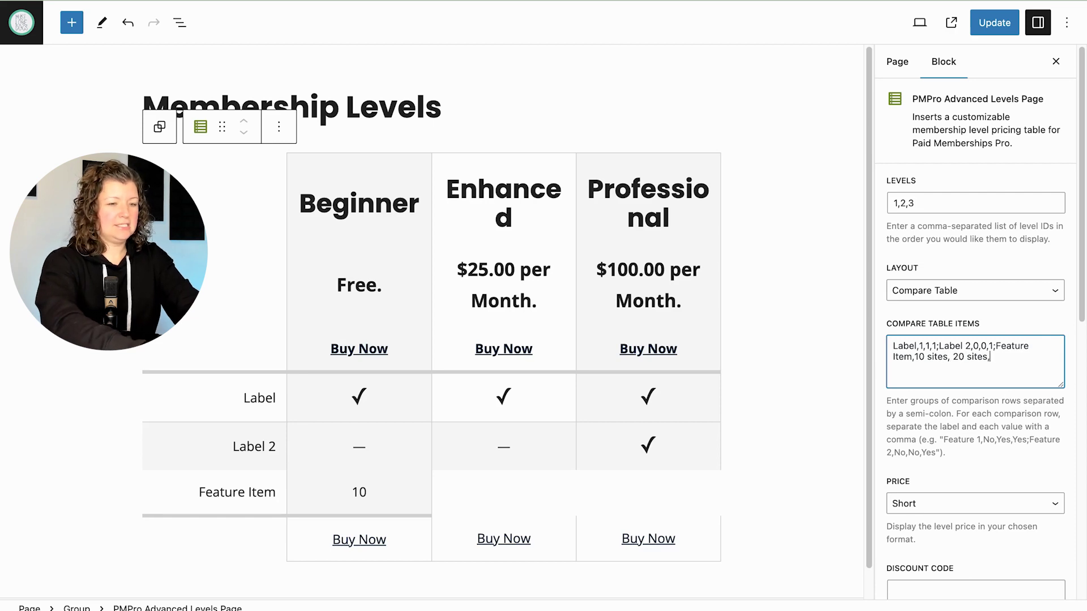
text( 50 sites)
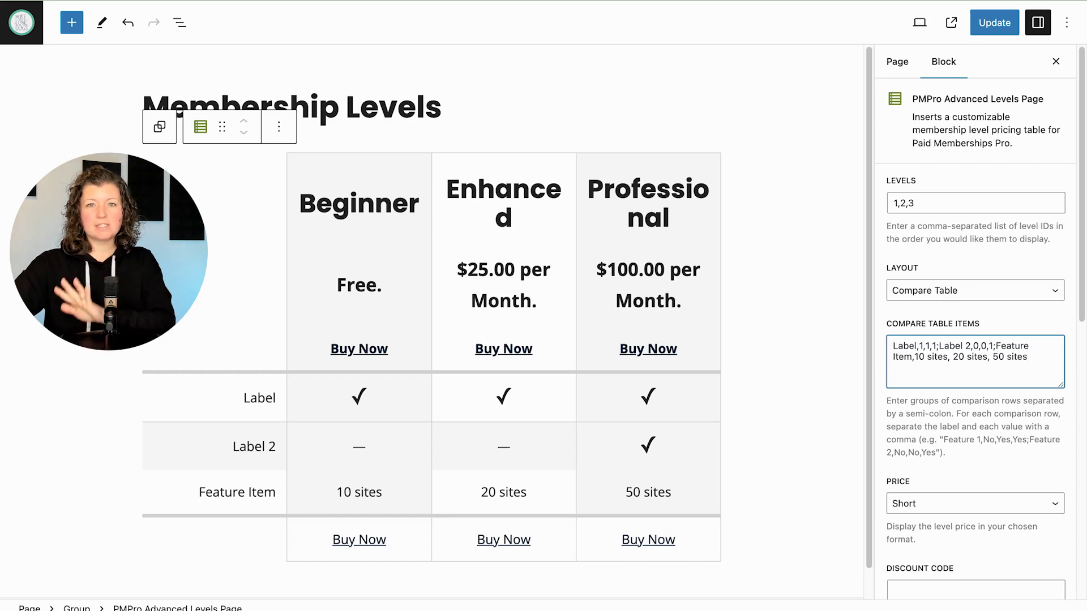
Step: Add a fourth comparison row, "Events,1 per month, 5 per month, 10 per month", to the Compare Table Items and update the page
key(shift+Home)
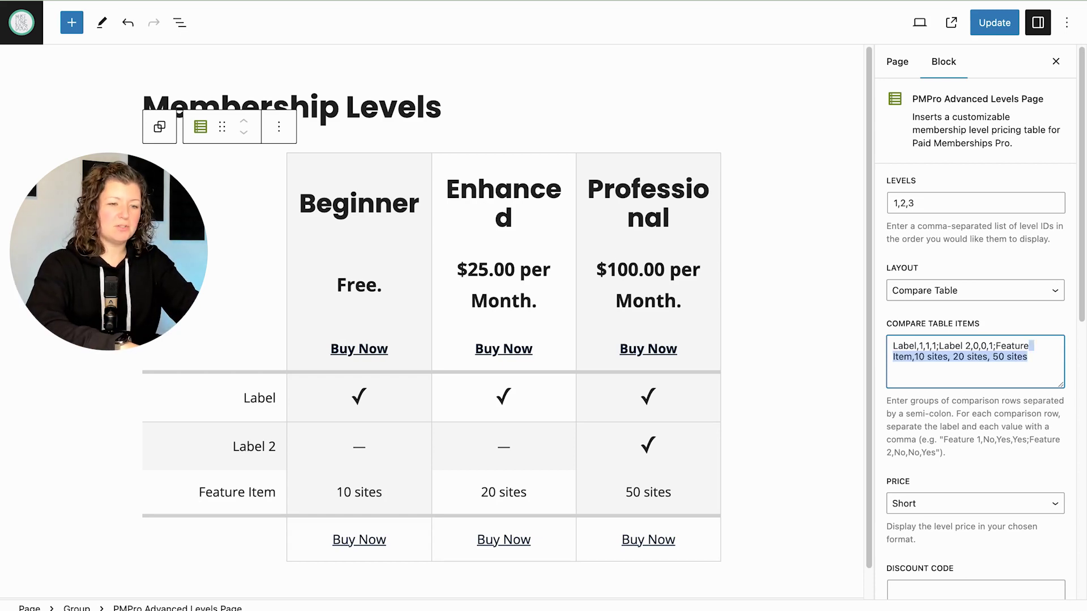
key(Right)
text(;Evne)
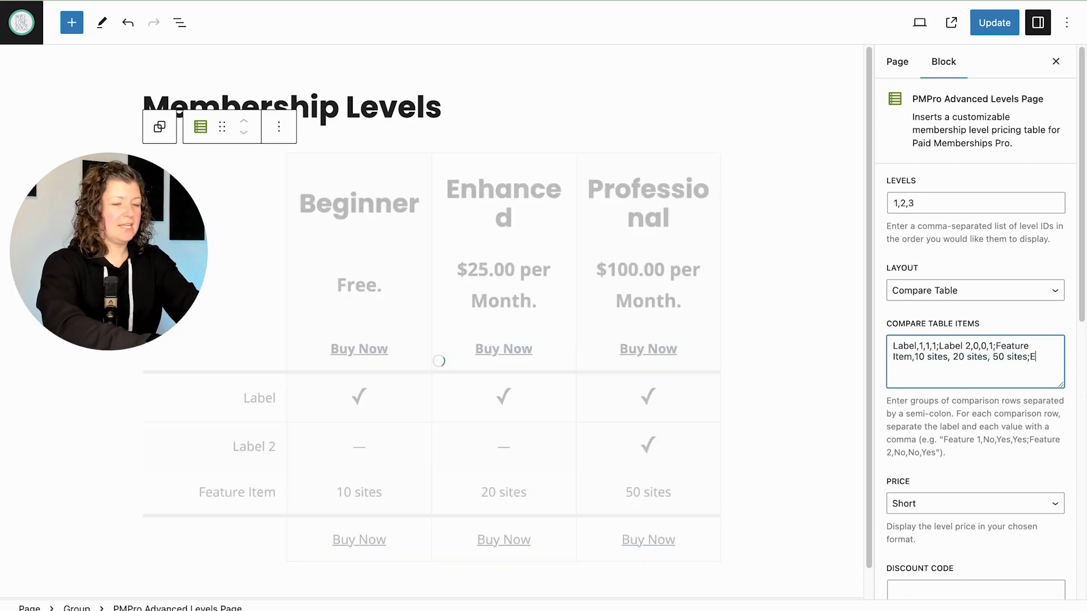
key(BackSpace)
key(BackSpace)
text(ents,)
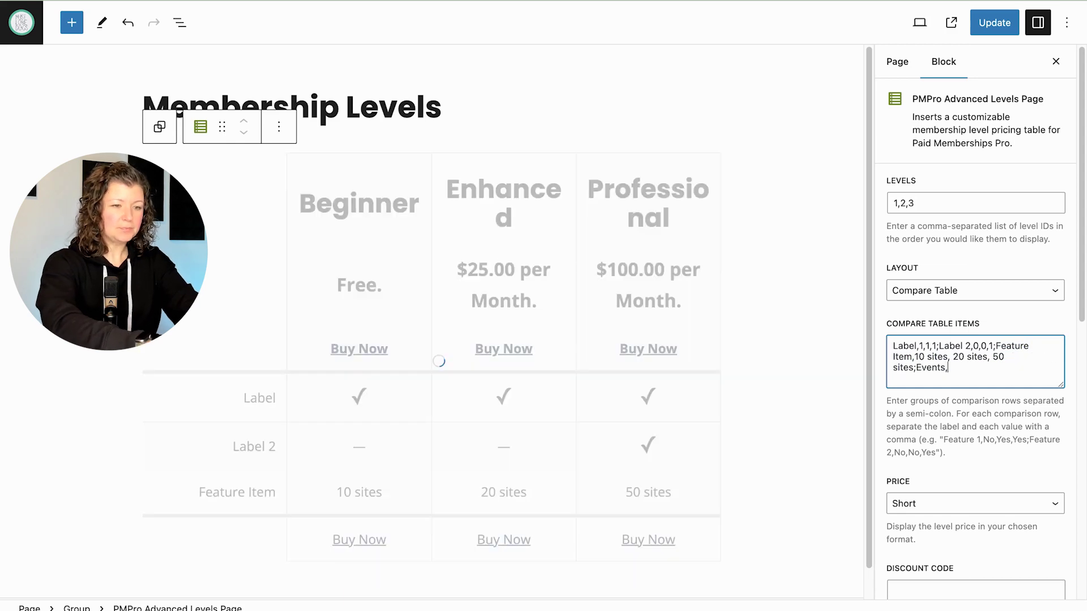
text(1 )
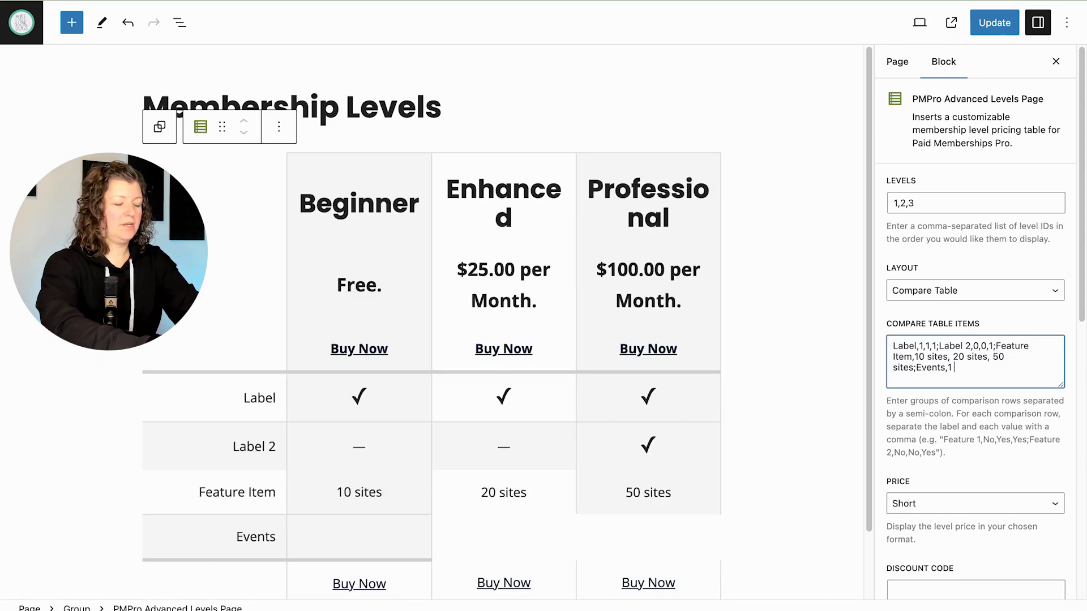
text(per month,)
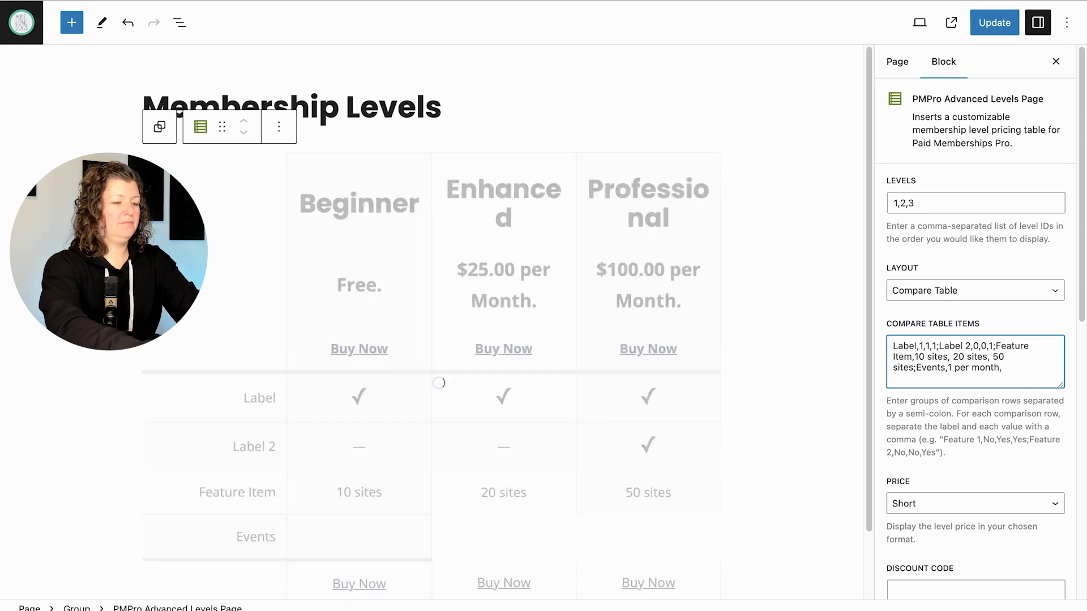
text( 5 per month, 10 per mont)
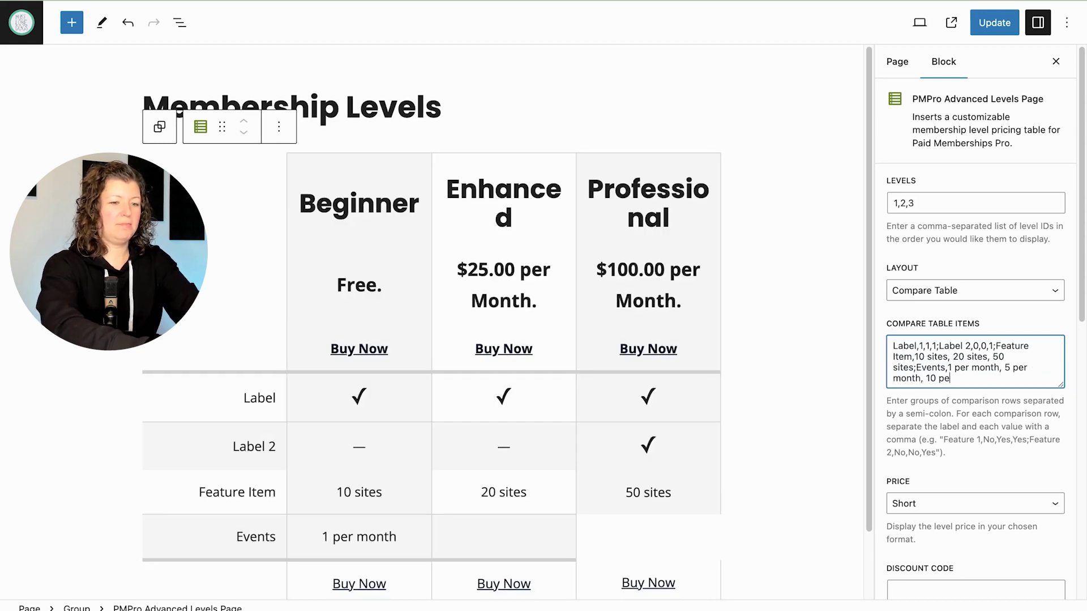
text(h)
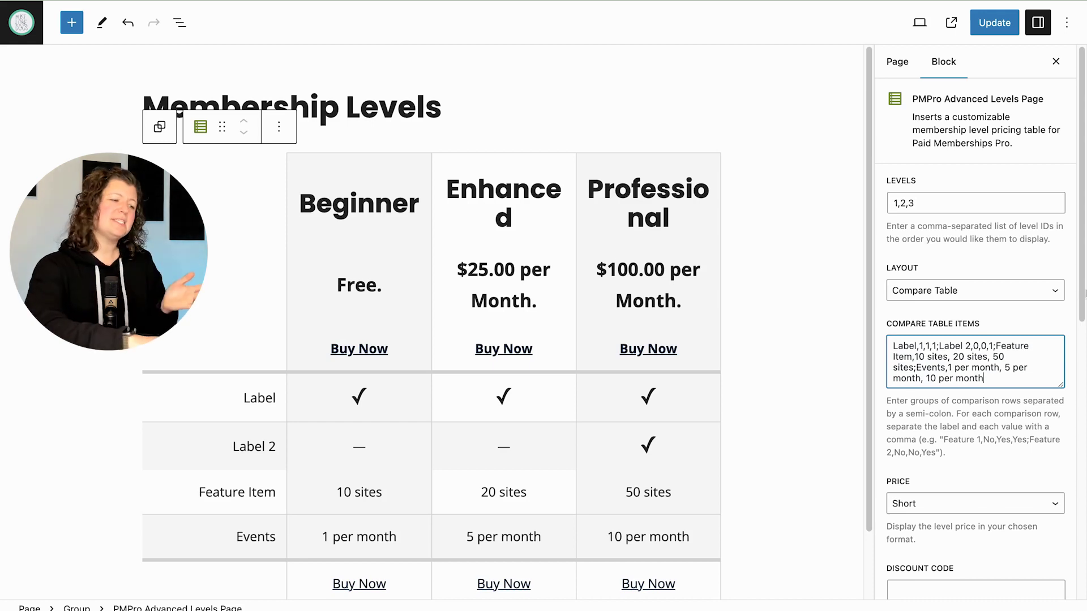
click(995, 23)
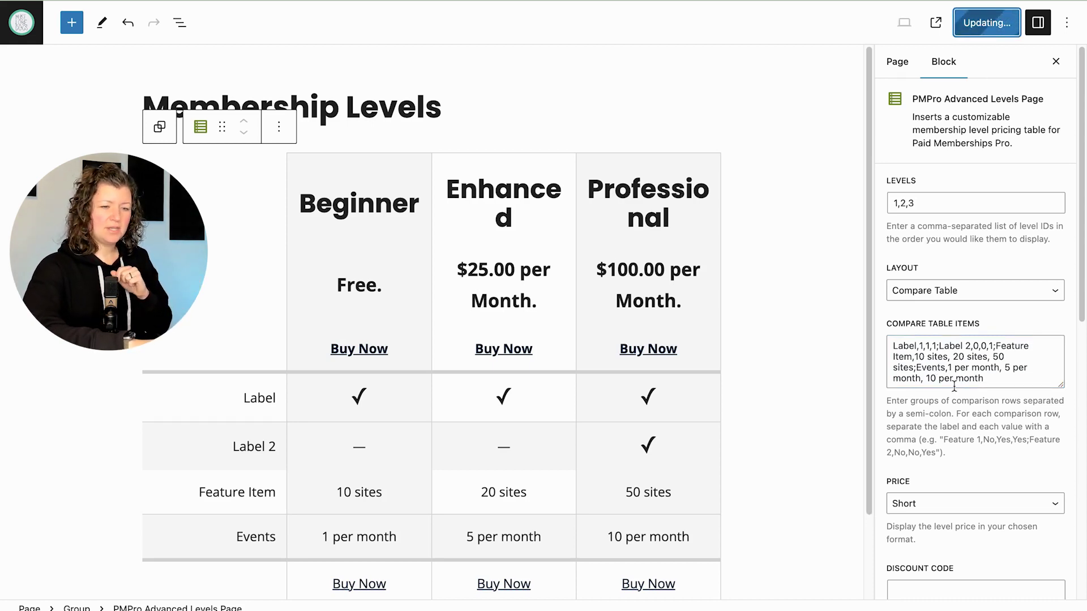
Step: Set the Advanced Levels block's Highlight to level ID 2 and update the page
scroll(955, 393, down, 5)
scroll(940, 393, down, 5)
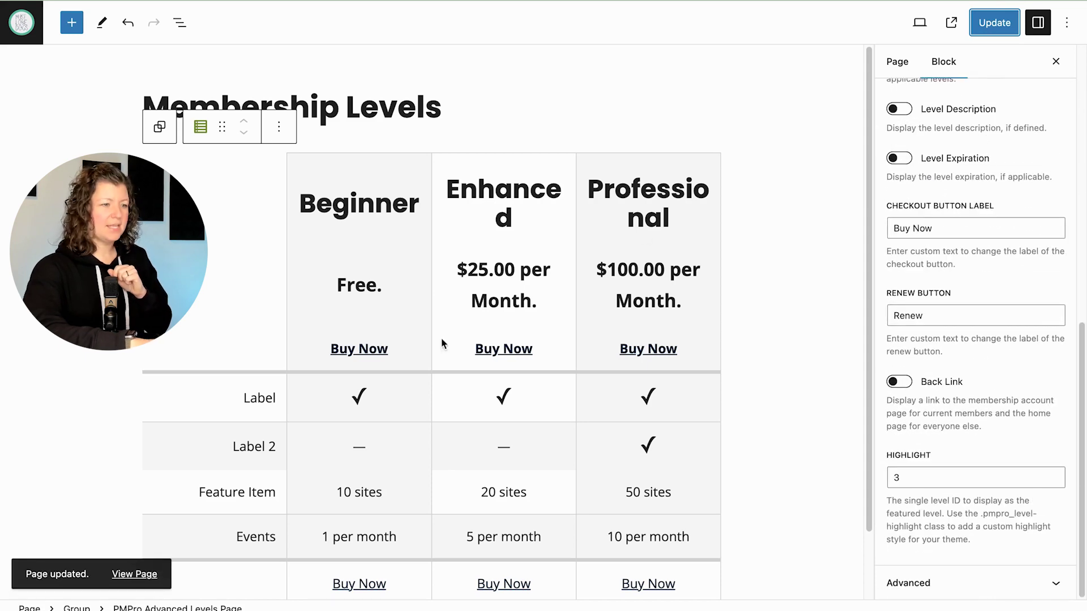
click(902, 473)
key(BackSpace)
text(2)
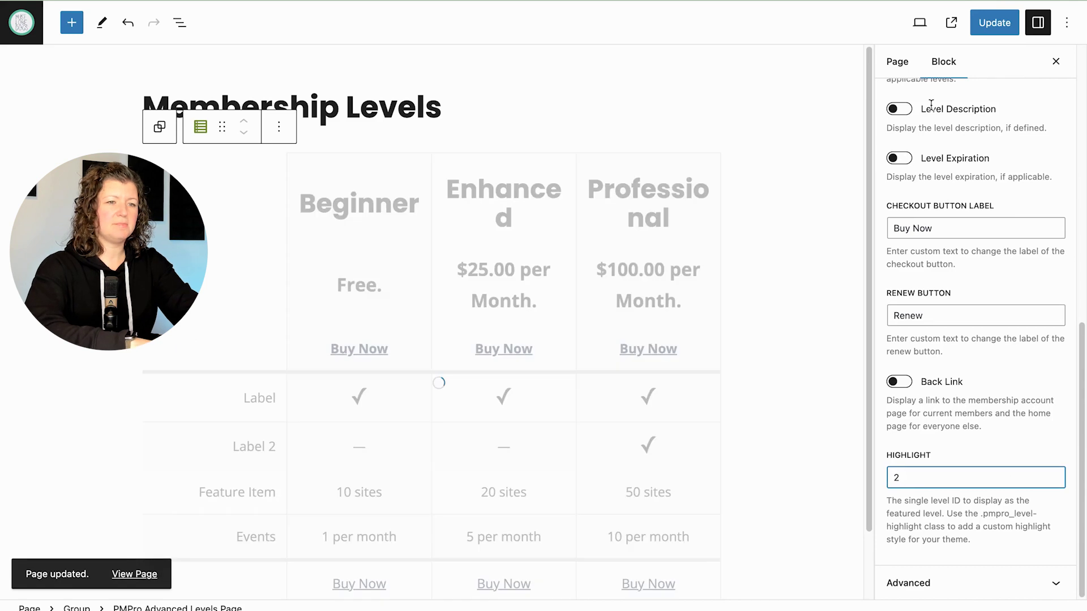
click(992, 27)
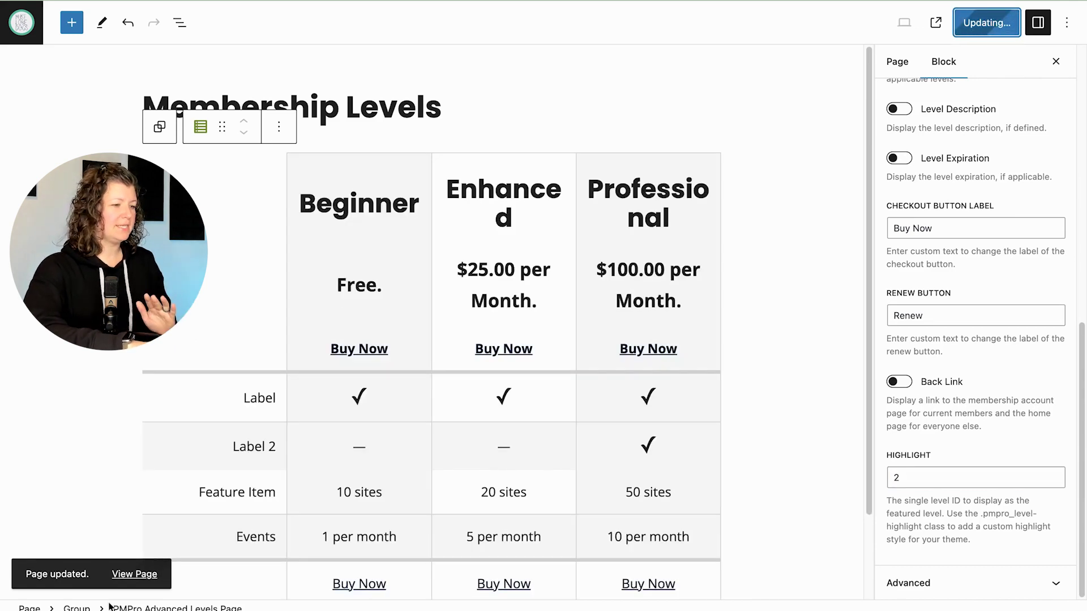
Step: View the published Membership Levels page and examine the compare table with its highlighted level
click(135, 574)
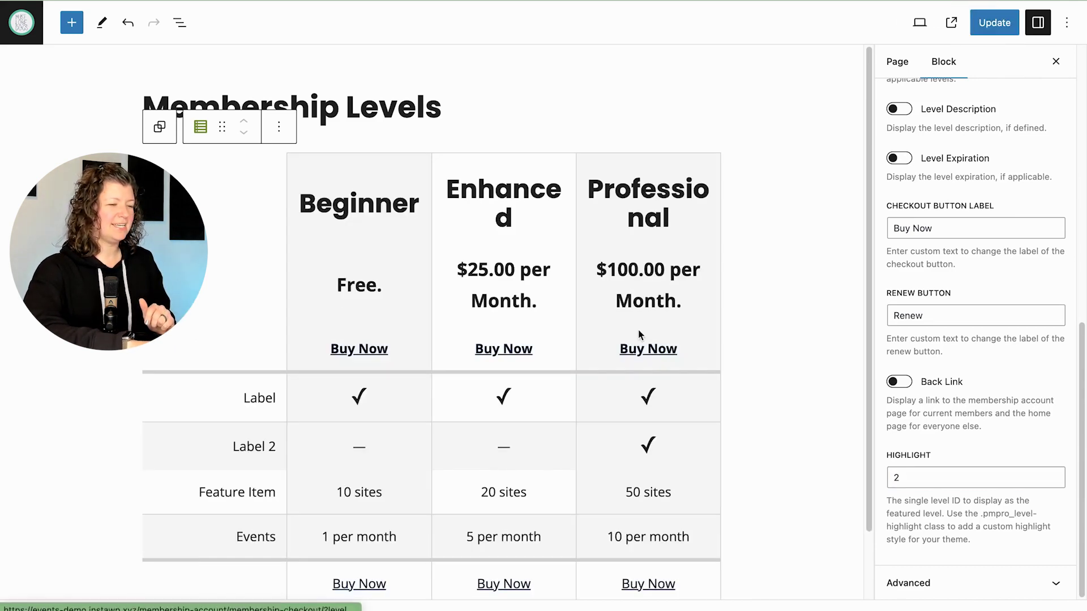
scroll(696, 304, down, 6)
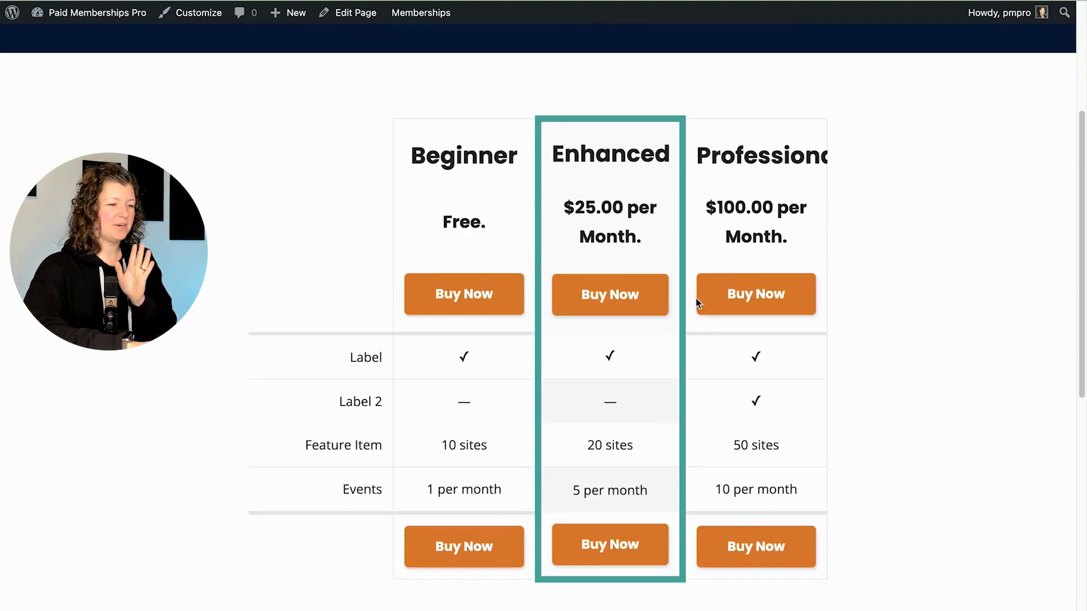
scroll(695, 297, up, 1)
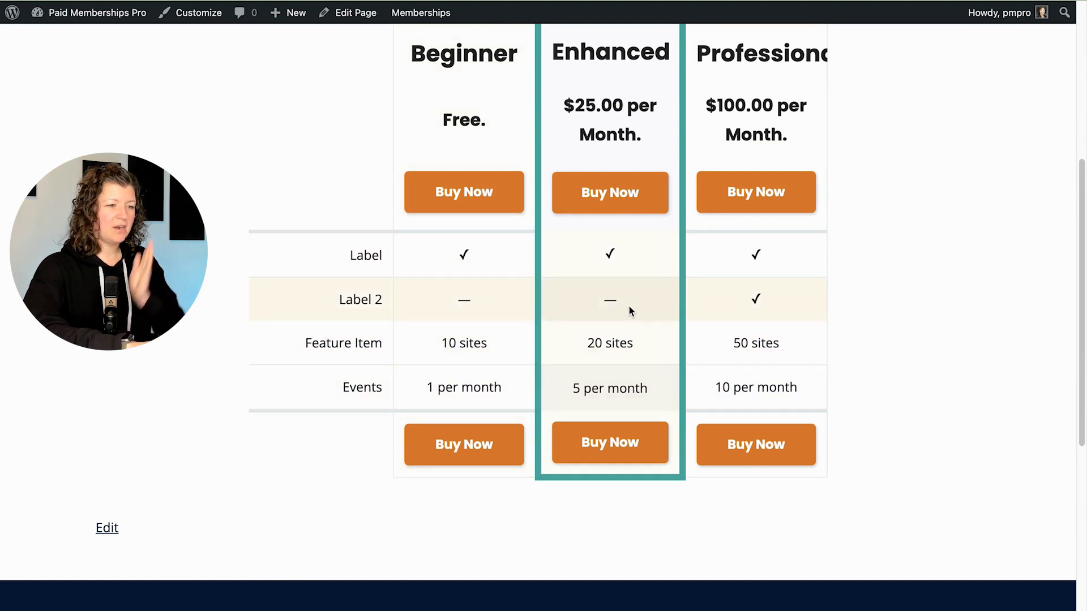
Step: Reopen the page for editing, turn off "Inner blocks use content width" for the Group block around the levels table, and update the page
click(350, 14)
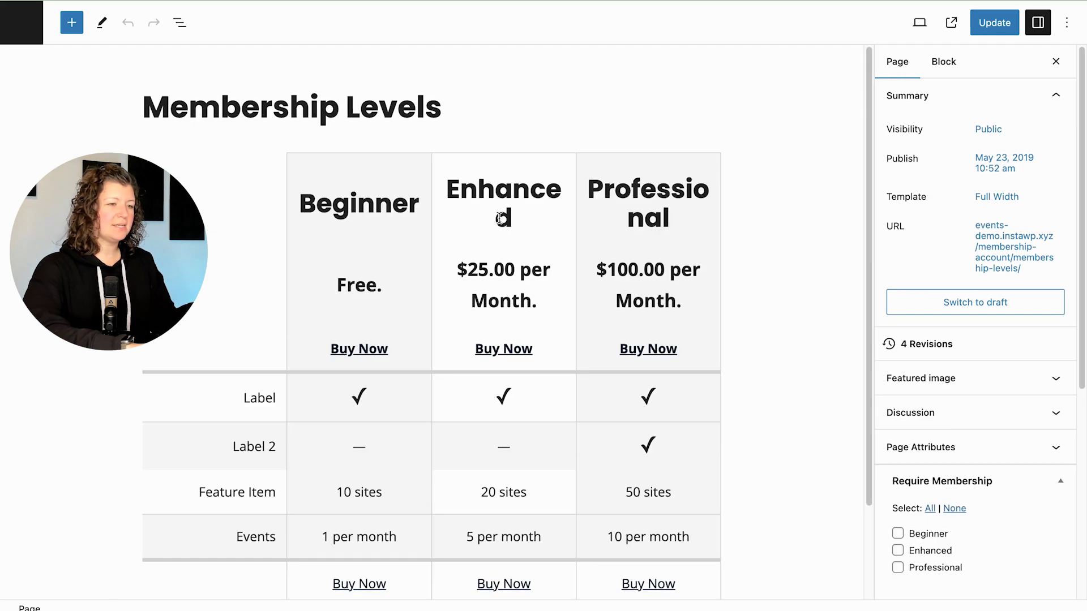
click(459, 224)
click(157, 126)
click(901, 254)
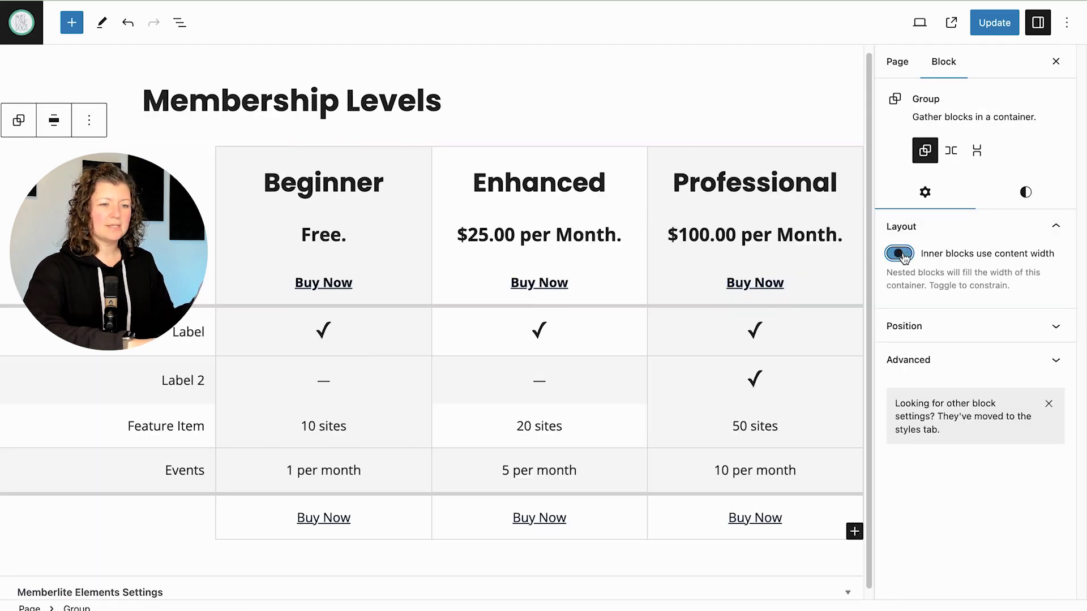
click(989, 23)
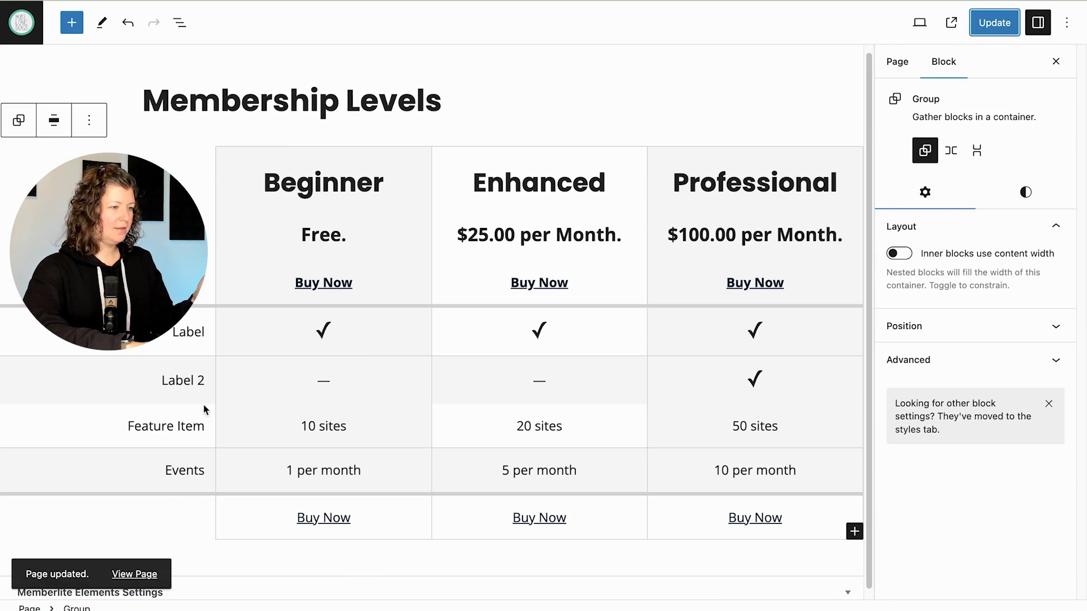
Step: View the published page again and check the compare table's width and column layout
click(139, 574)
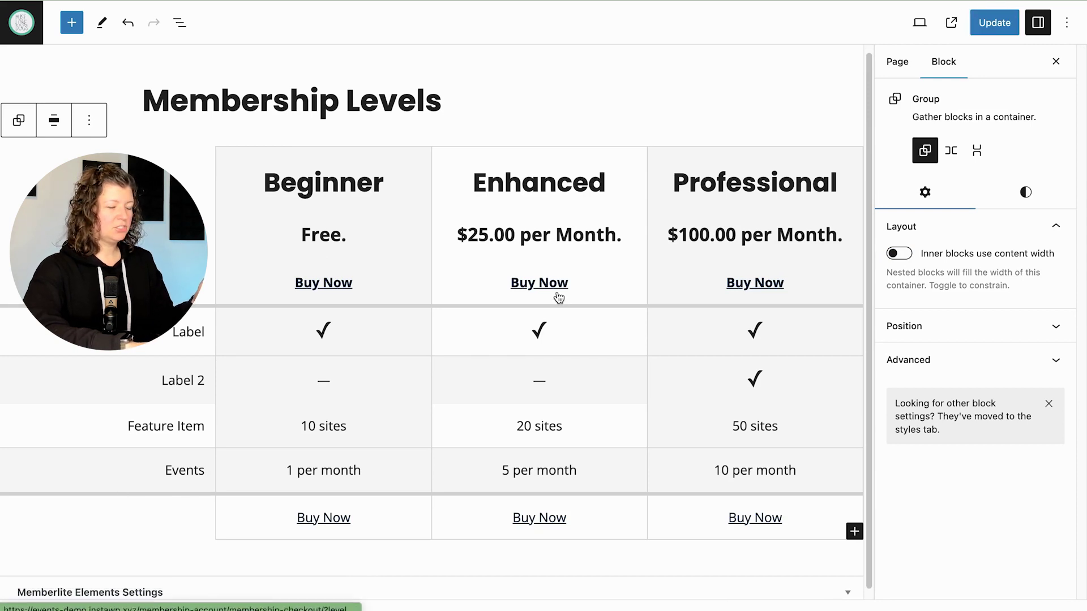
key(ctrl+Tab)
scroll(558, 297, down, 5)
scroll(917, 326, up, 1)
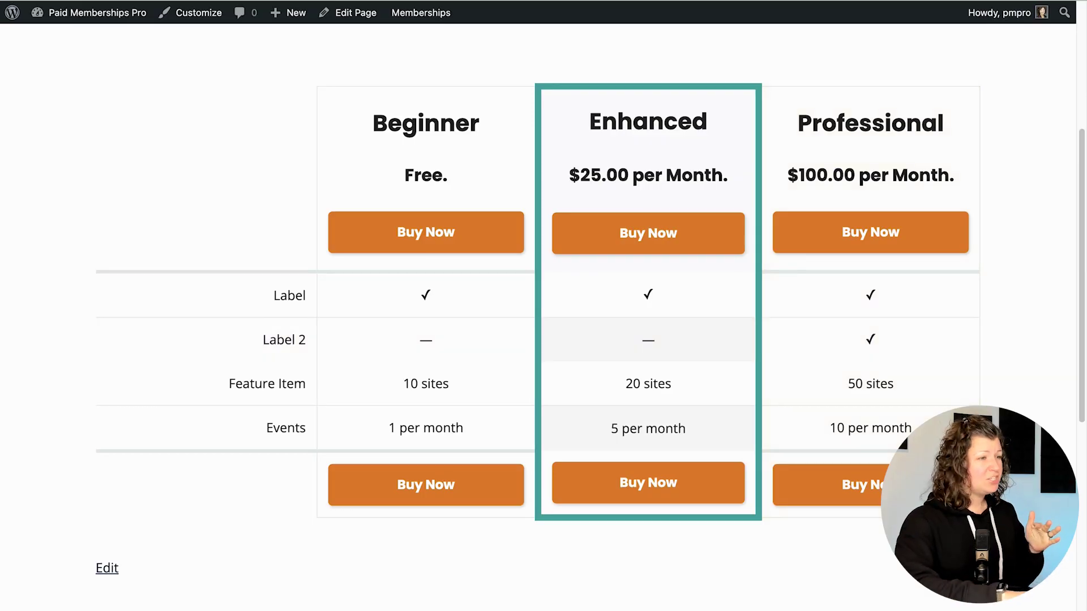
Step: Browse the installed themes from the site customizer and activate Twenty Twenty-Four
click(193, 11)
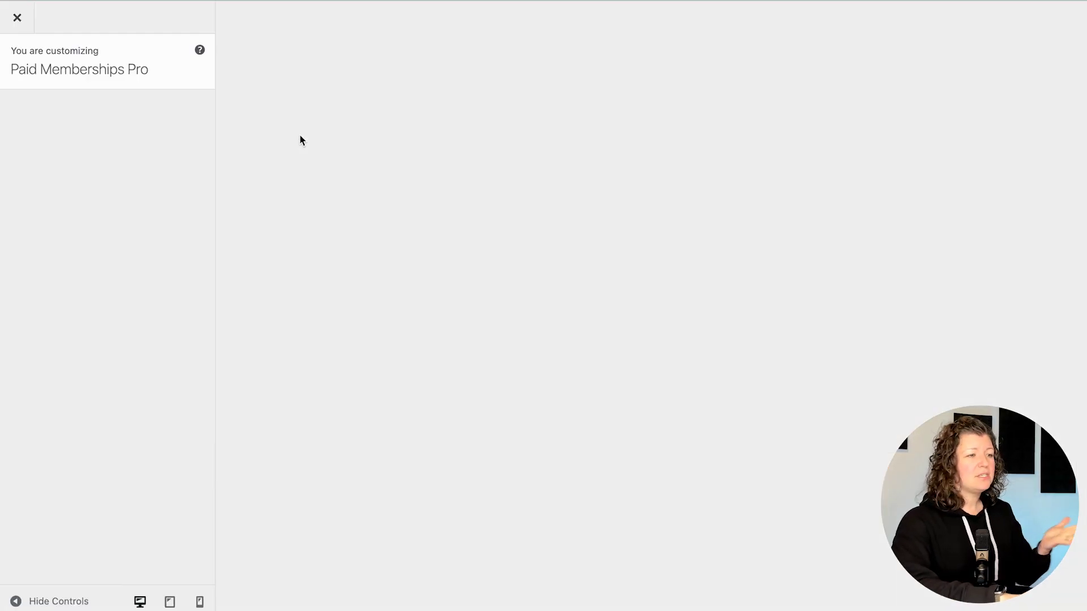
click(162, 125)
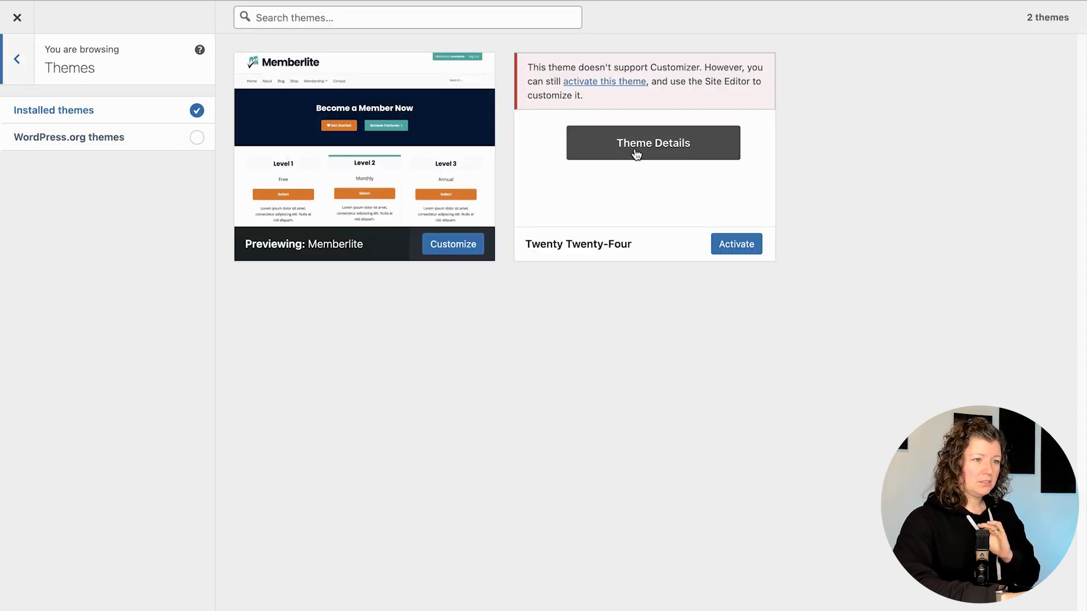
click(727, 254)
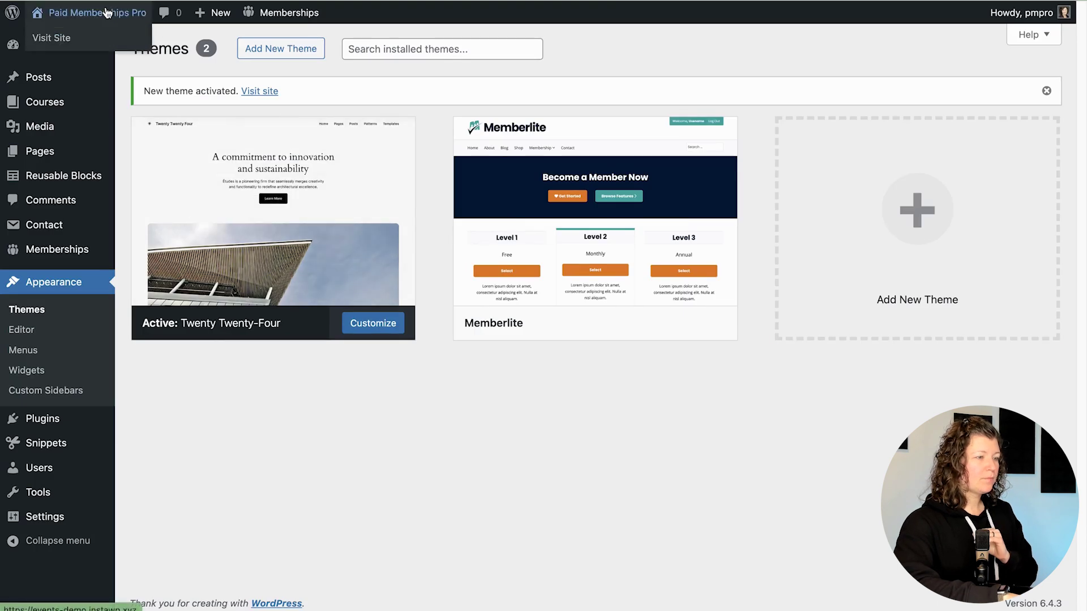
Step: Visit the site's Pricing page and examine the compare table in the Twenty Twenty-Four theme
click(106, 12)
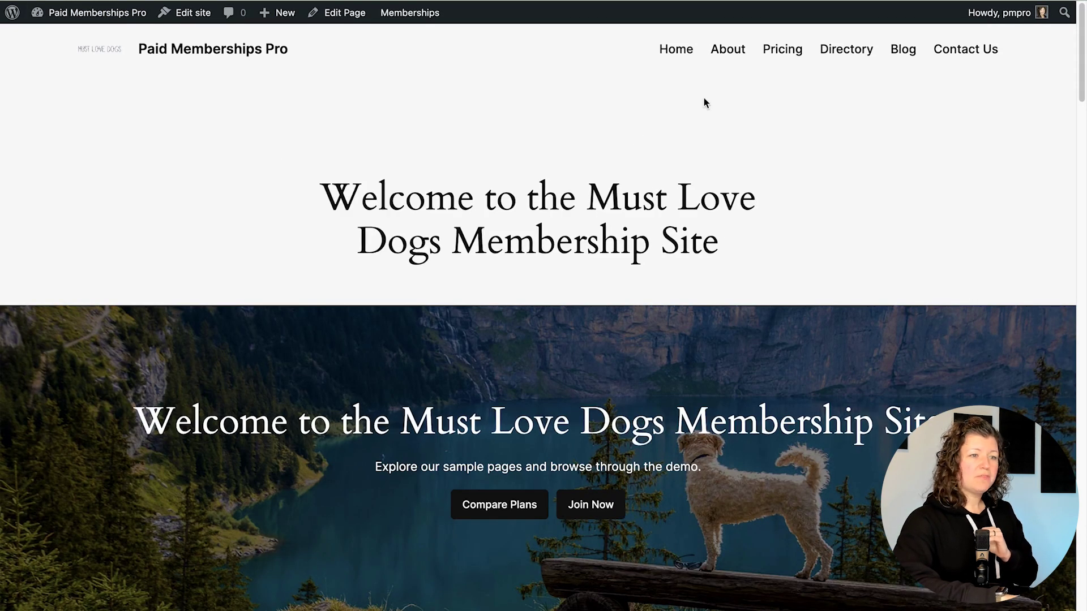
click(782, 49)
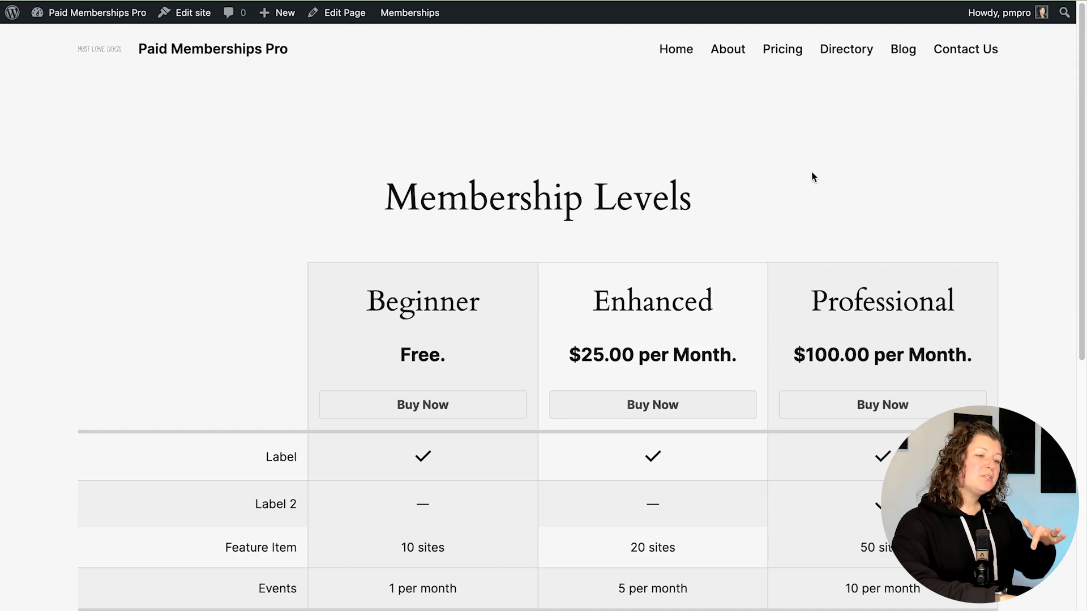
scroll(811, 177, down, 3)
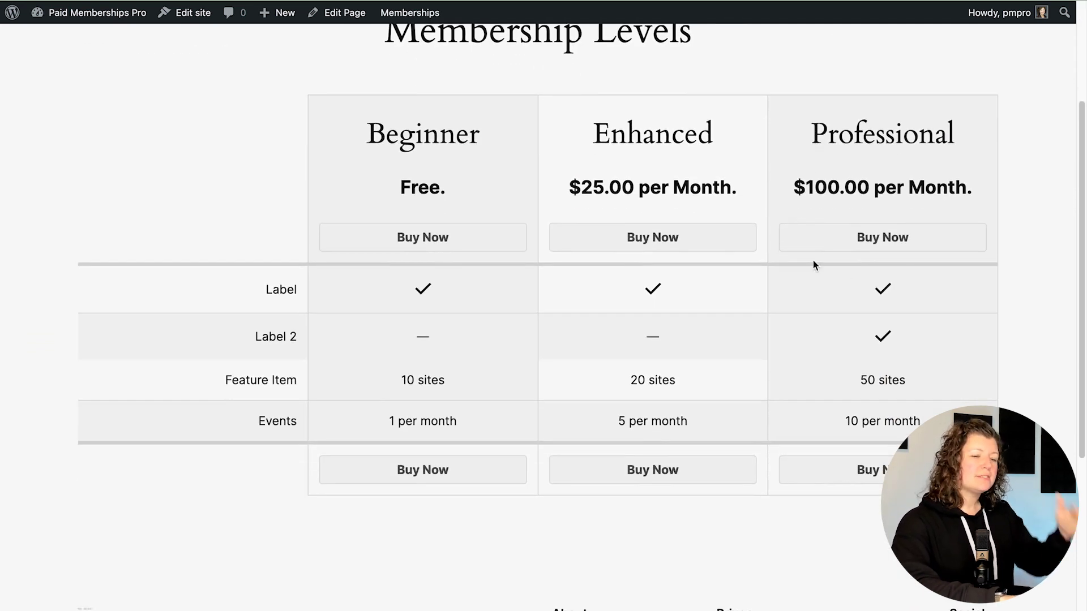